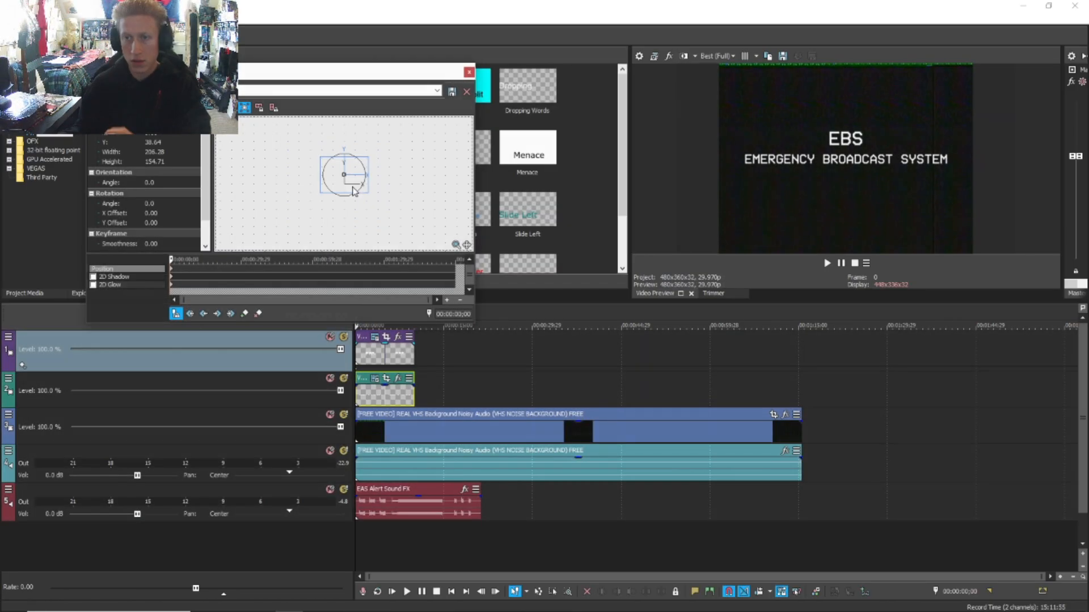
pyautogui.moveTo(381, 147); pyautogui.dragTo(379, 161)
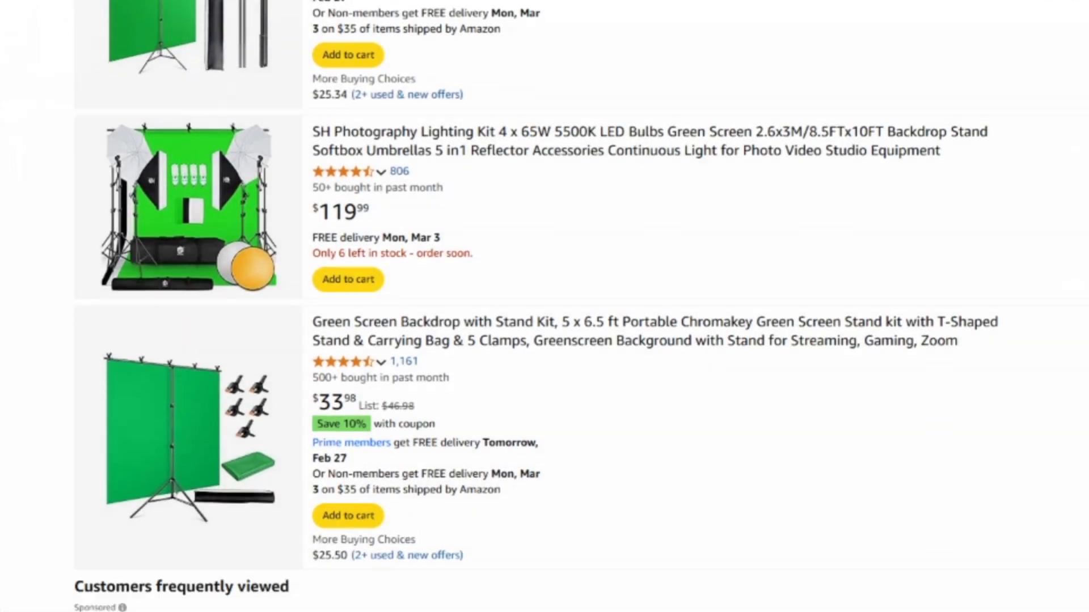
pyautogui.scroll(-2, 545, 307)
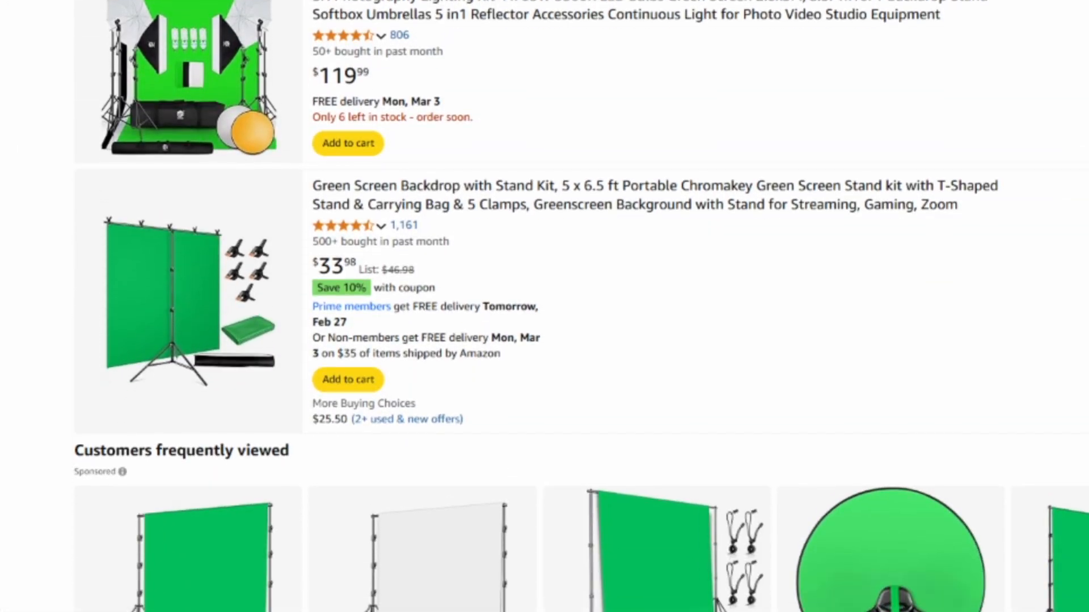
pyautogui.scroll(-10, 545, 306)
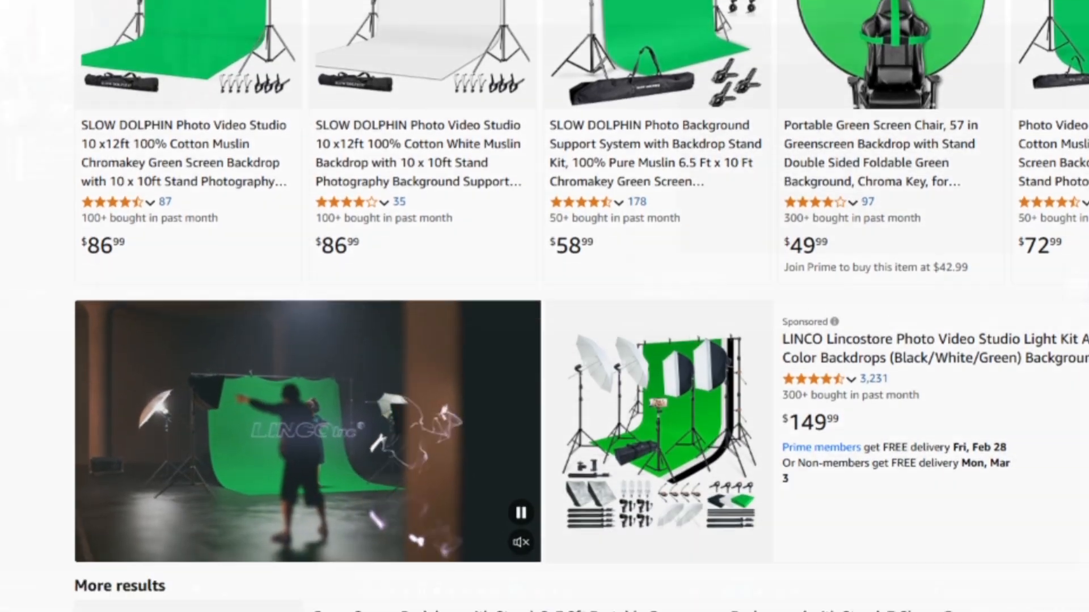
pyautogui.scroll(-3, 544, 306)
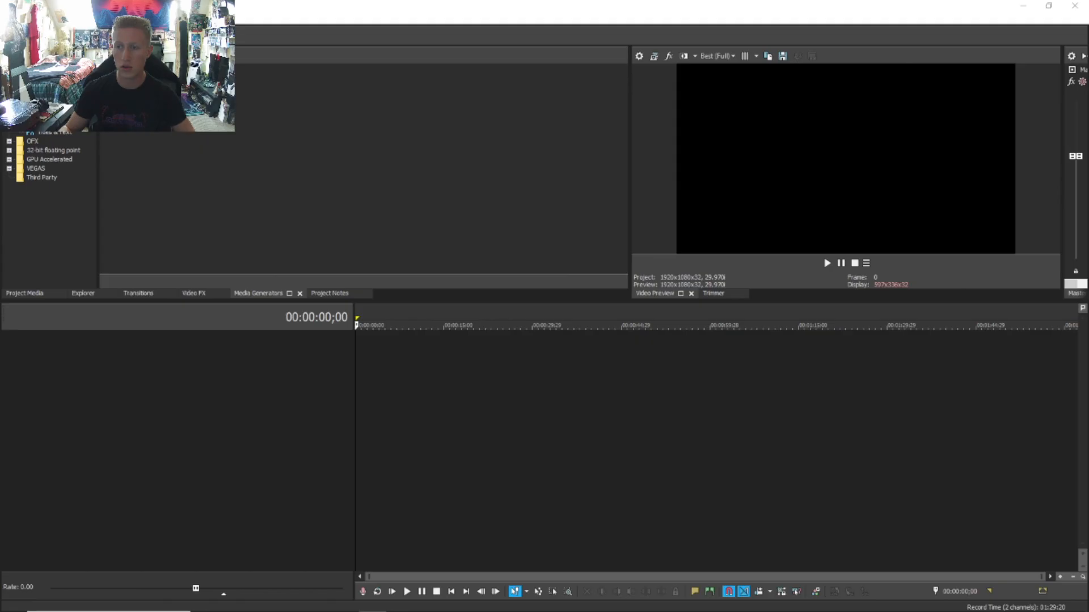
# Step: Place Image332.jpg at the start of the timeline and enlarge it with Track Motion to about 2,627 × 1,478 to fill the frame
pyautogui.moveTo(1088, 235); pyautogui.dragTo(566, 172)
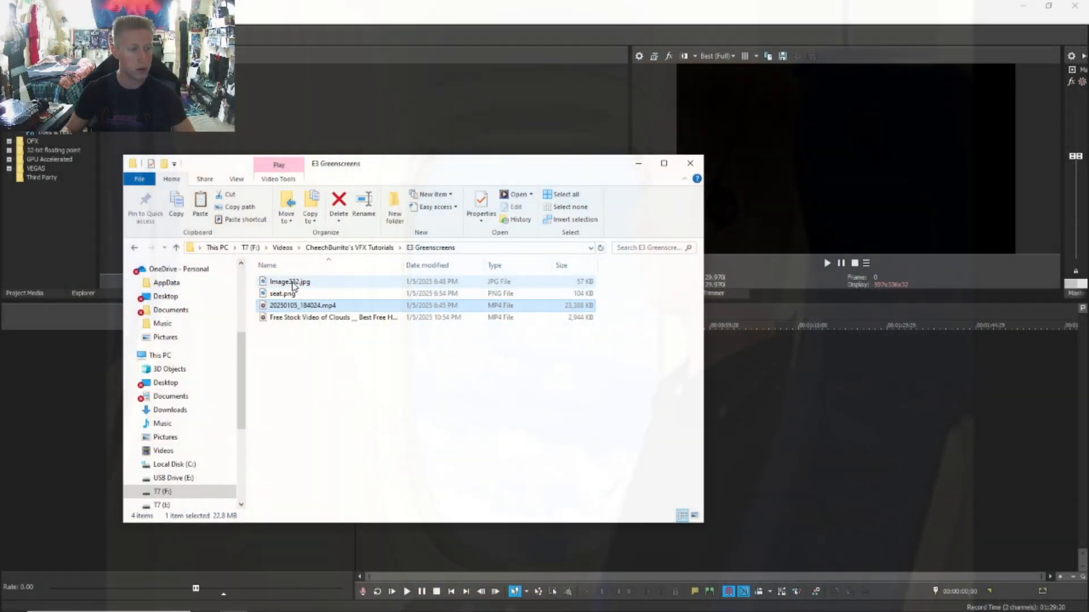
pyautogui.moveTo(291, 282); pyautogui.dragTo(400, 340)
pyautogui.scroll(2, 510, 362)
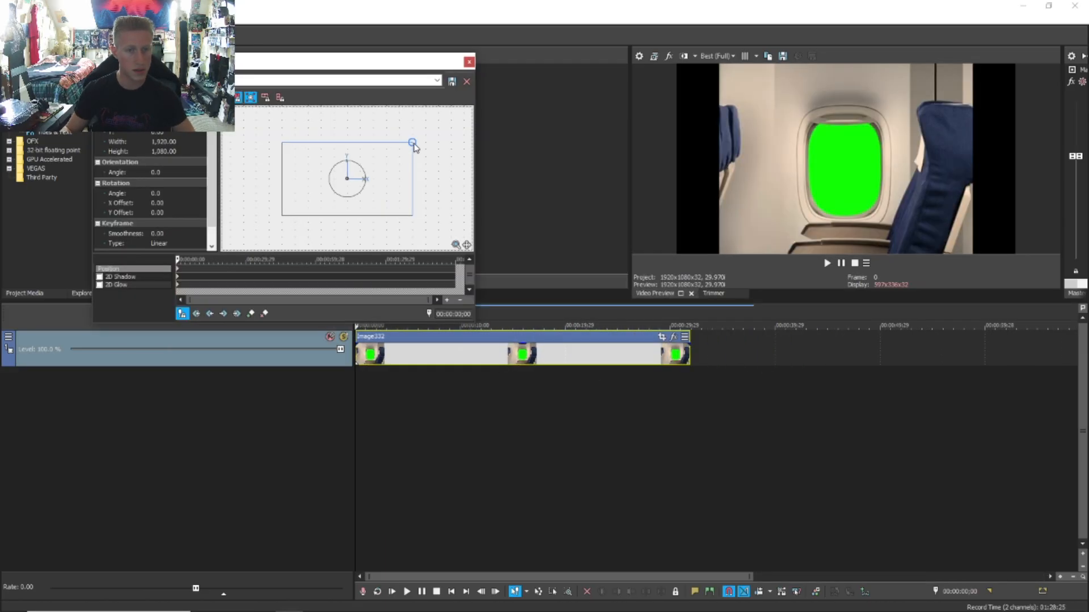
pyautogui.moveTo(414, 147); pyautogui.dragTo(440, 134)
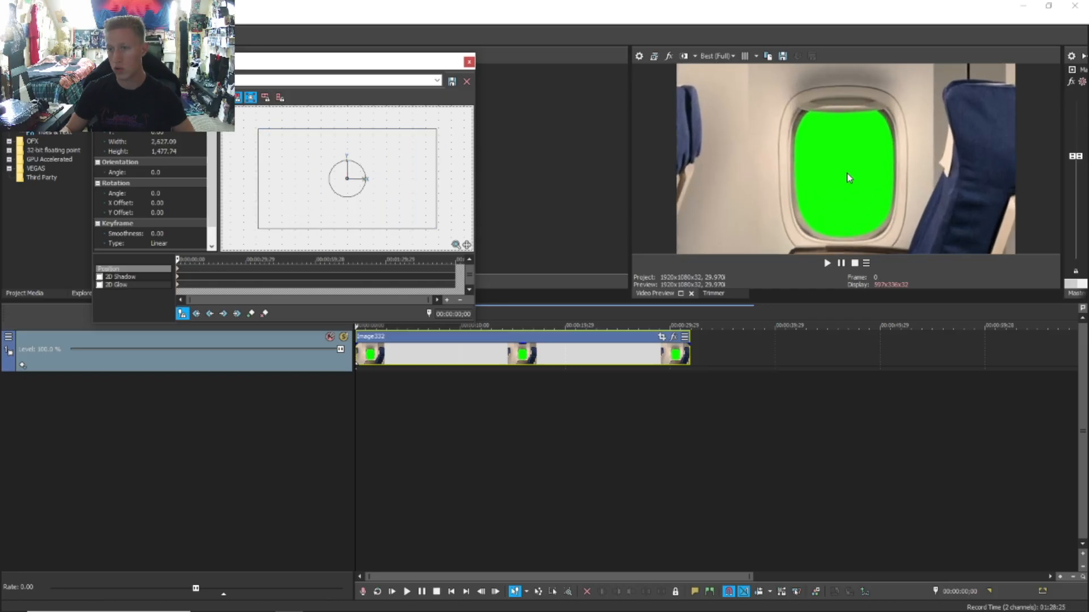
pyautogui.click(468, 61)
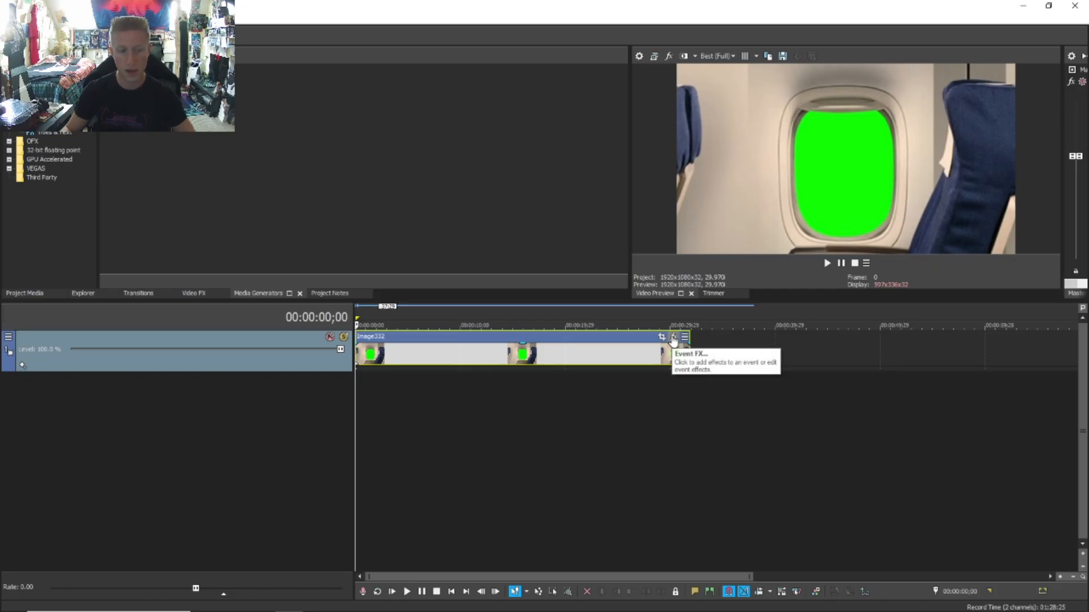
# Step: Add the VEGAS Chroma Keyer effect to the airplane window image
pyautogui.click(674, 337)
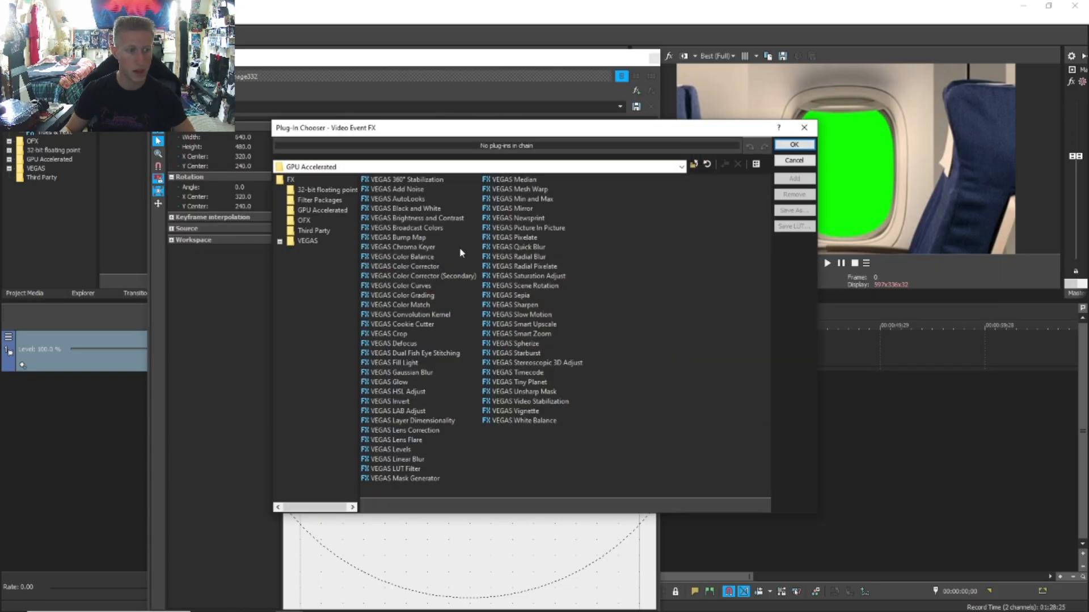
pyautogui.click(414, 250)
pyautogui.click(795, 178)
pyautogui.click(793, 147)
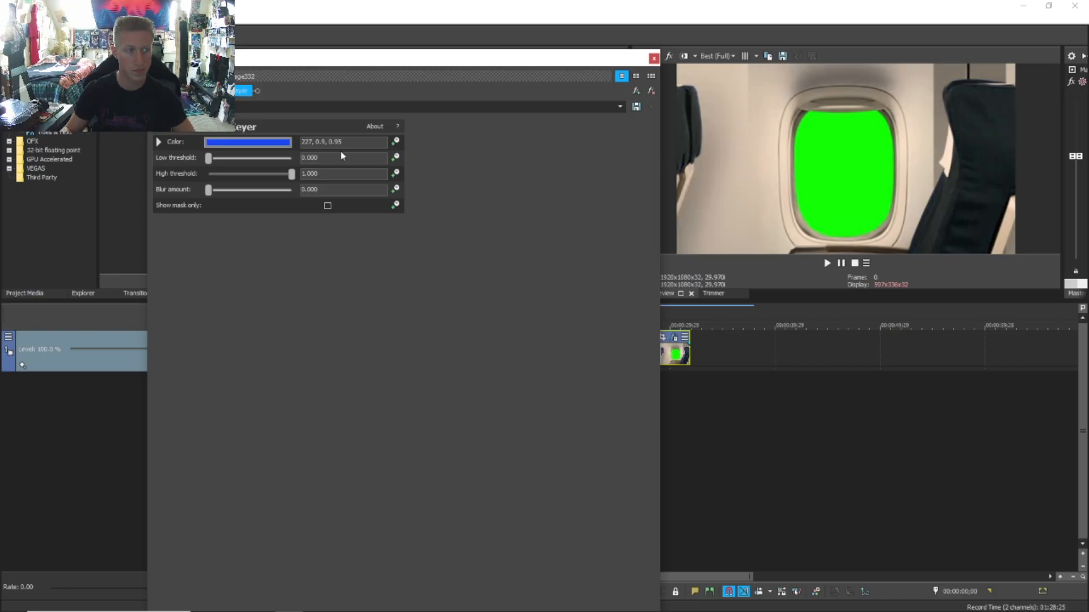
# Step: Sample the window's green as the Chroma Keyer color and raise the low threshold close to its maximum
pyautogui.click(262, 143)
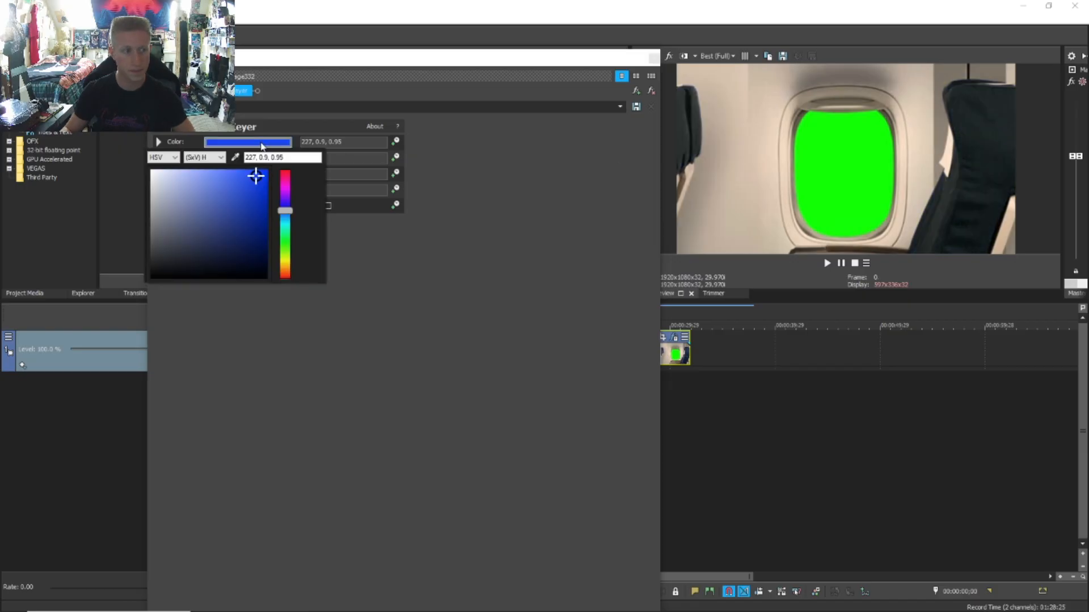
pyautogui.click(236, 157)
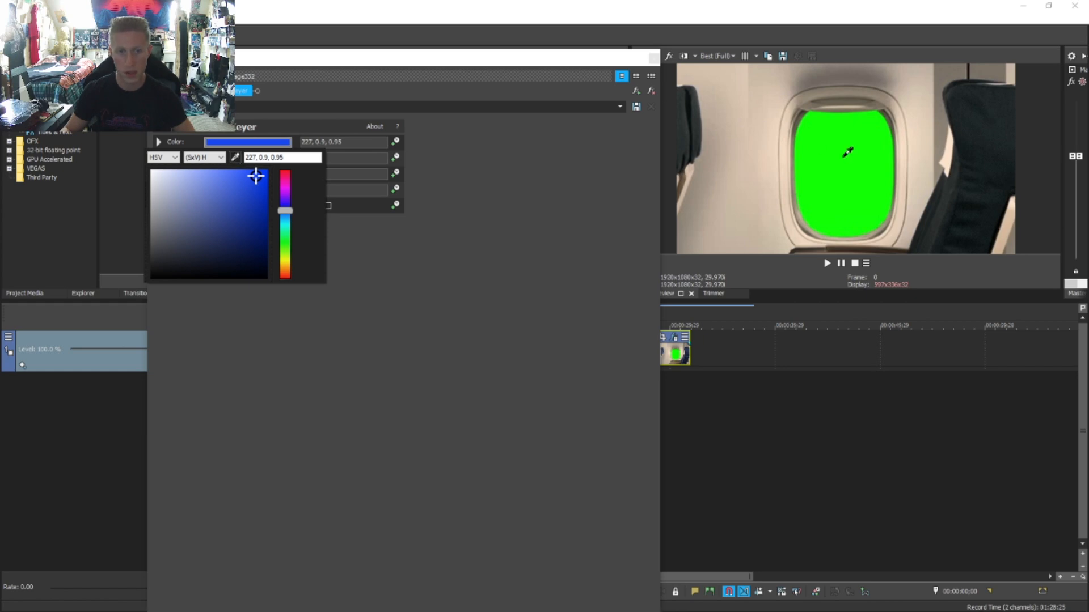
pyautogui.click(847, 152)
pyautogui.click(418, 286)
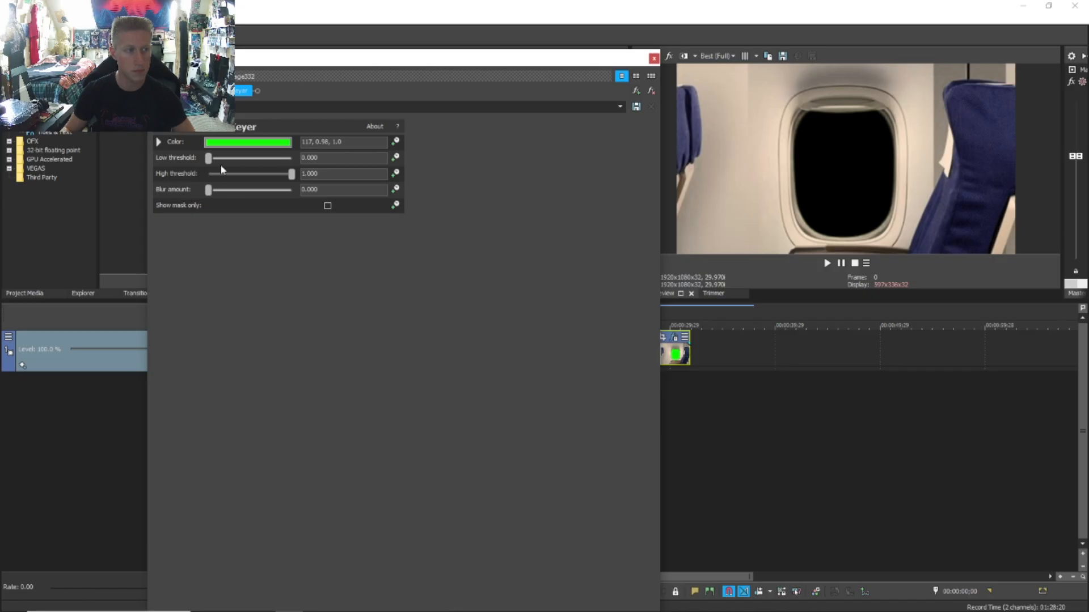
pyautogui.moveTo(209, 161); pyautogui.dragTo(283, 161)
pyautogui.click(654, 58)
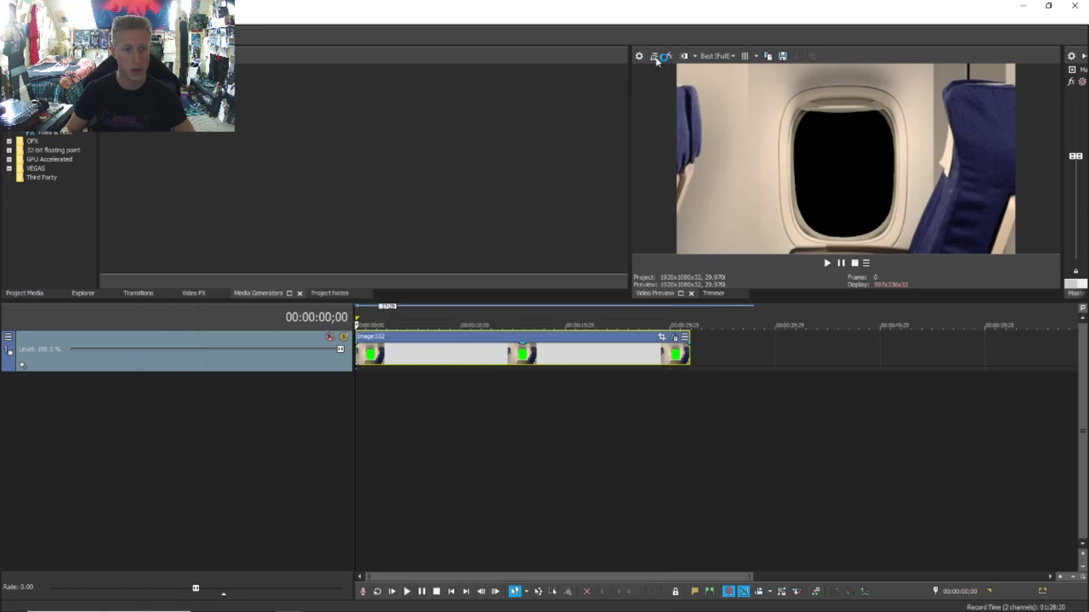
# Step: Insert a new video track and move the window image up onto it, leaving the track below empty
pyautogui.rightClick(741, 386)
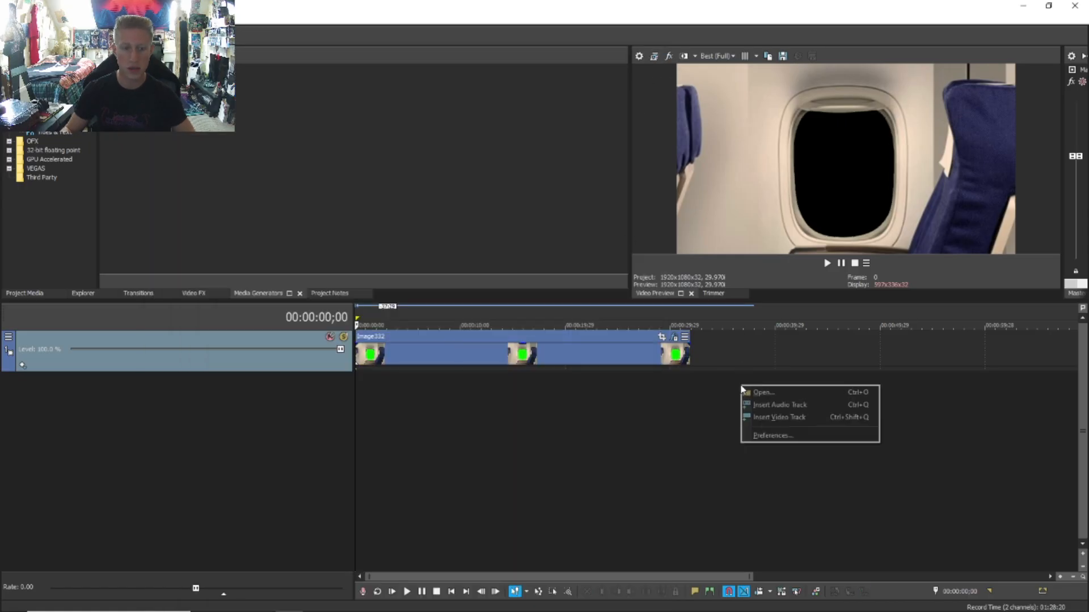
pyautogui.click(759, 423)
pyautogui.moveTo(670, 393); pyautogui.dragTo(654, 356)
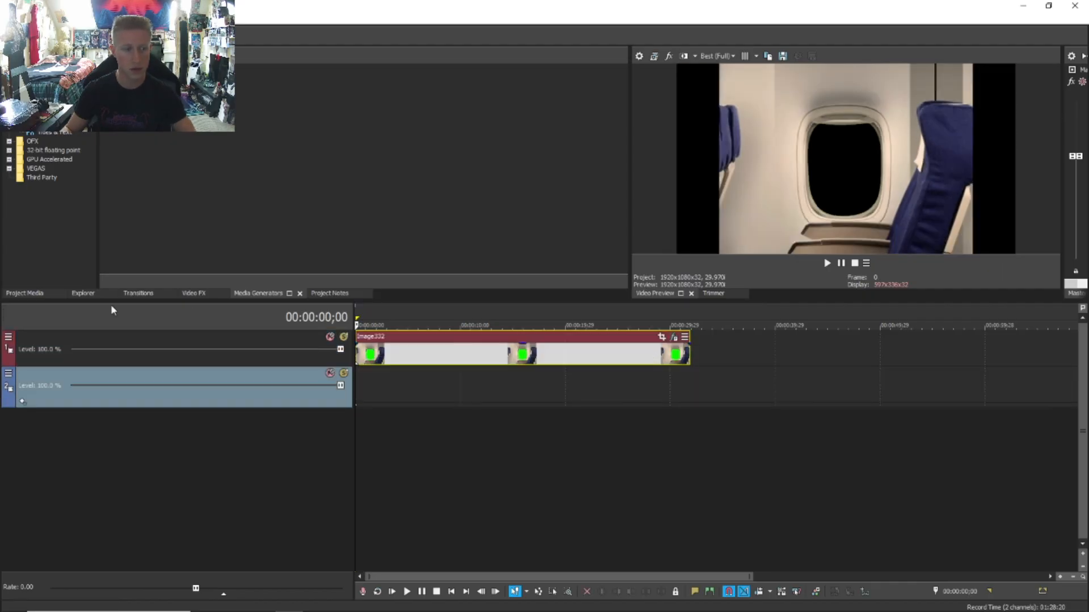
# Step: Enlarge the window image's track with Track Motion to about 2,692 × 1,514 so it fills the frame
pyautogui.click(8, 337)
pyautogui.click(40, 364)
pyautogui.moveTo(413, 143); pyautogui.dragTo(445, 141)
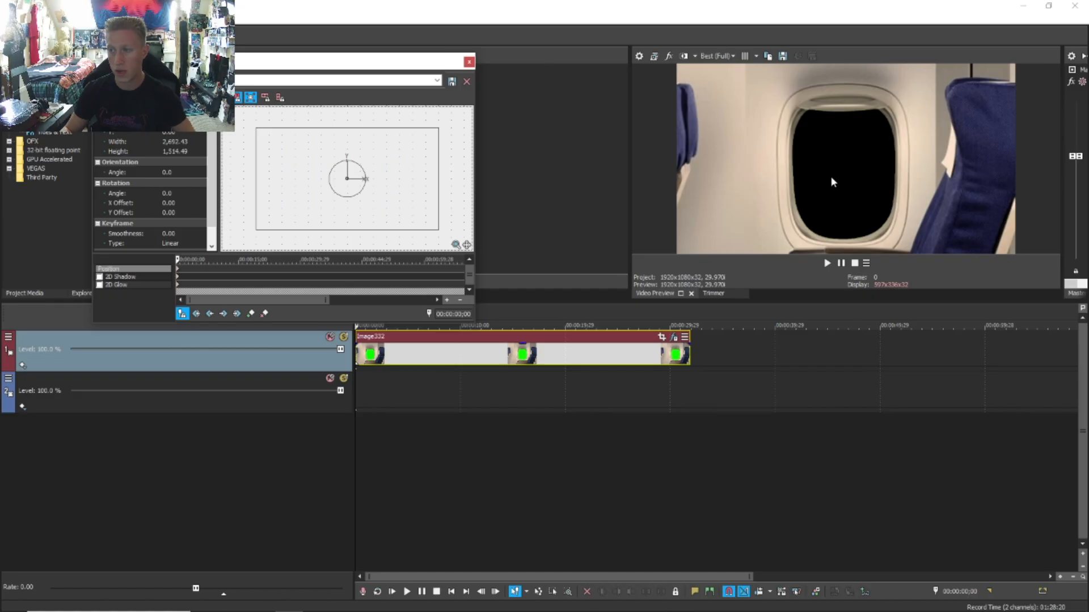
pyautogui.click(468, 62)
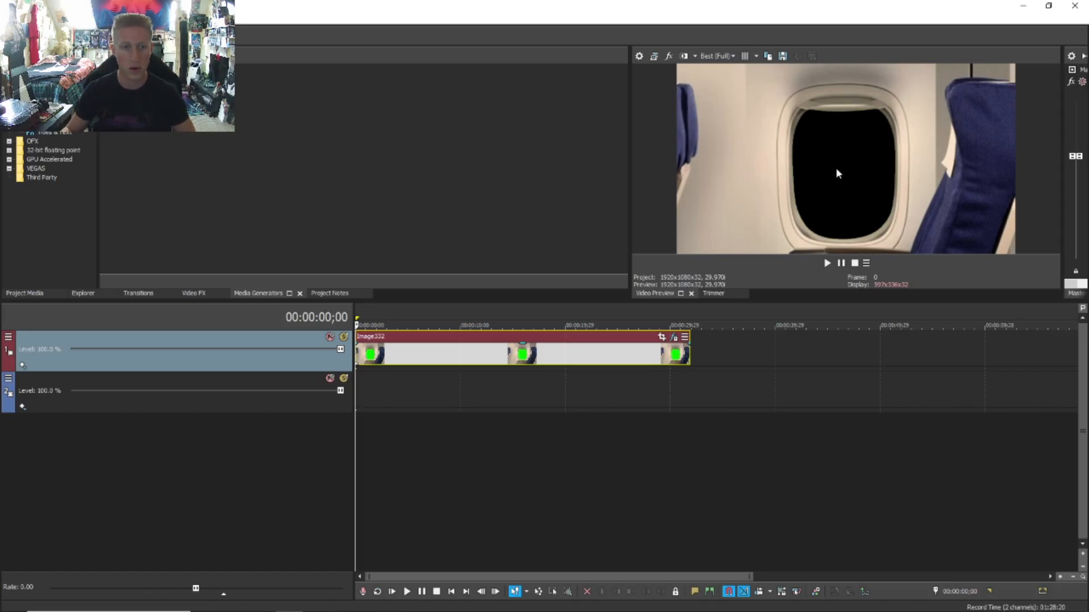
# Step: Place the Free Stock Video of Clouds file at the start of the empty track beneath the window image
pyautogui.click(233, 602)
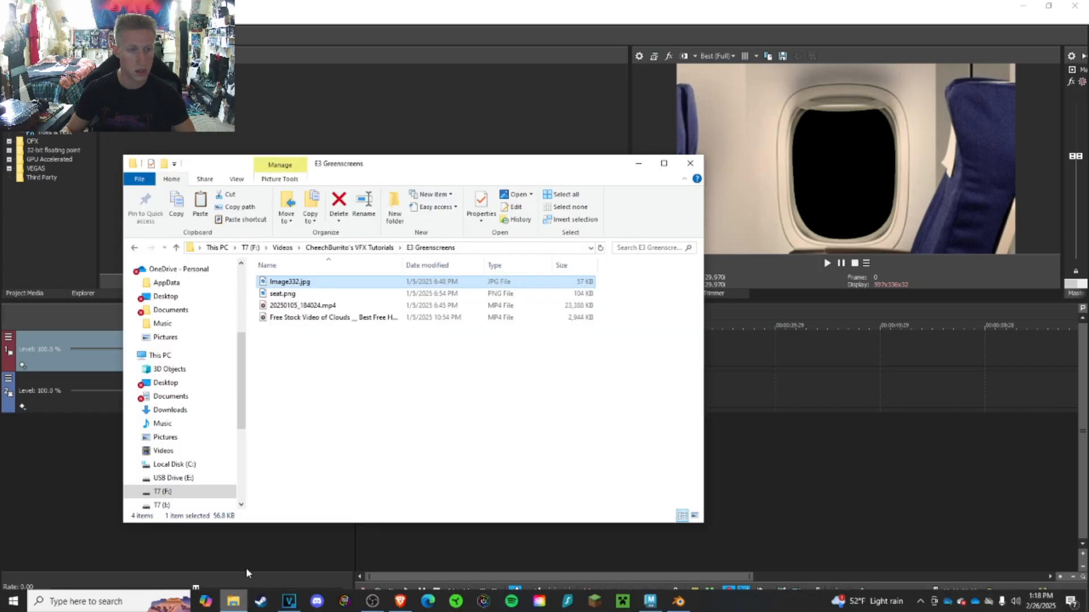
pyautogui.moveTo(490, 160); pyautogui.dragTo(486, 120)
pyautogui.moveTo(312, 278); pyautogui.dragTo(358, 395)
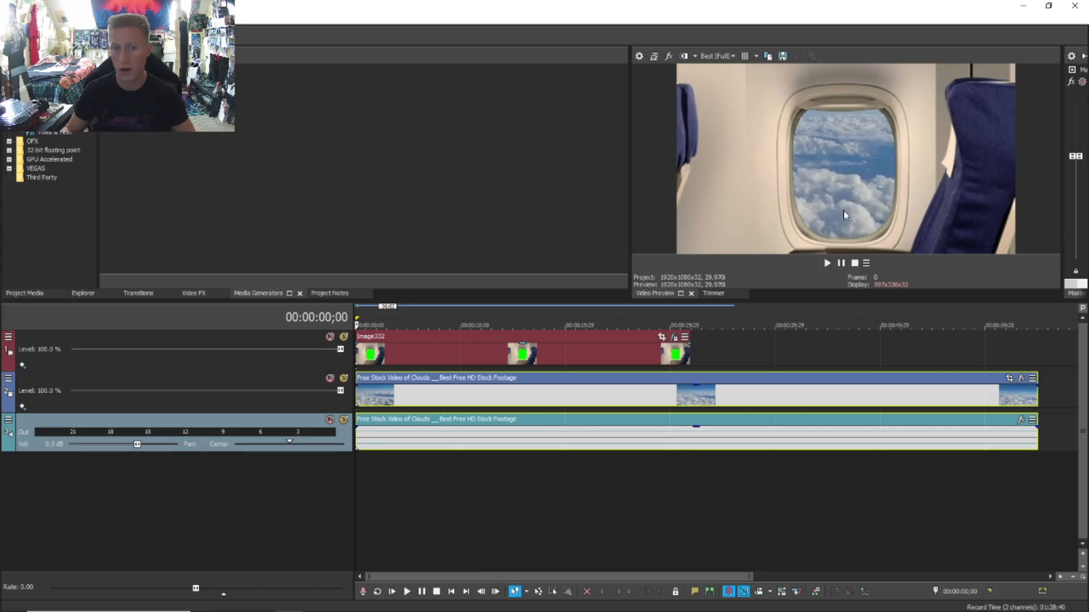
# Step: Shift the clouds track slightly lower behind the window with Track Motion
pyautogui.rightClick(1058, 391)
pyautogui.rightClick(19, 382)
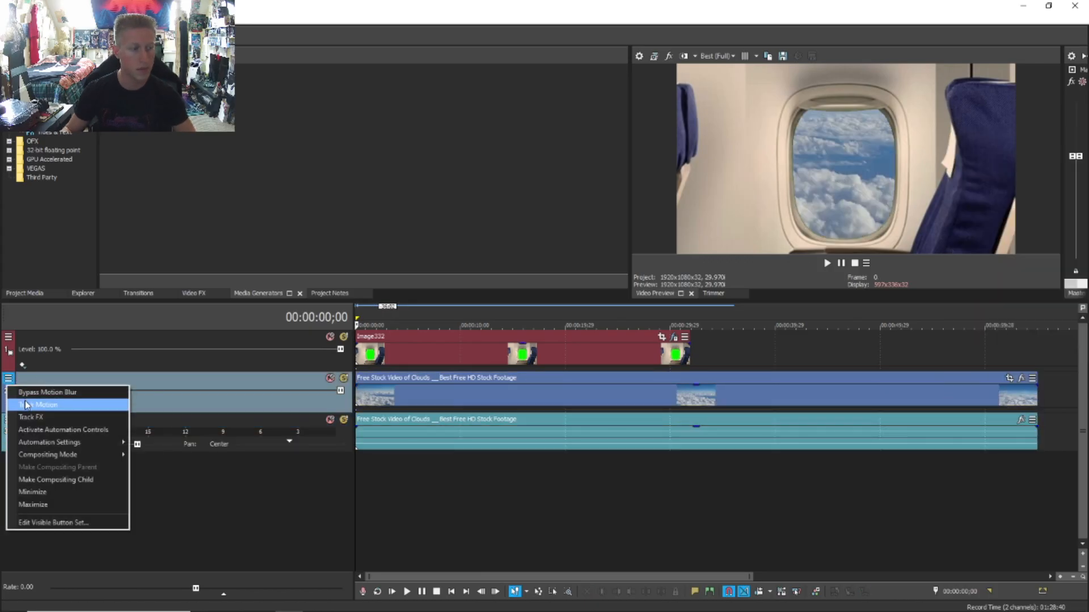
pyautogui.click(39, 403)
pyautogui.moveTo(401, 178); pyautogui.dragTo(402, 196)
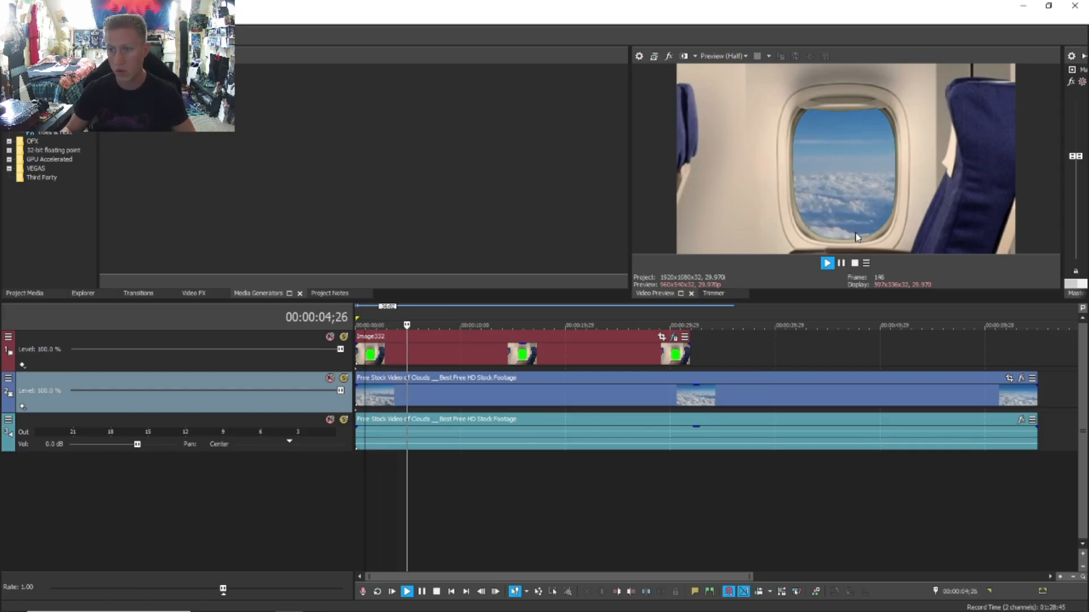
# Step: Stop the playback and trim the clouds video and its audio to end together with the window image
pyautogui.click(841, 263)
pyautogui.moveTo(423, 355); pyautogui.dragTo(319, 355)
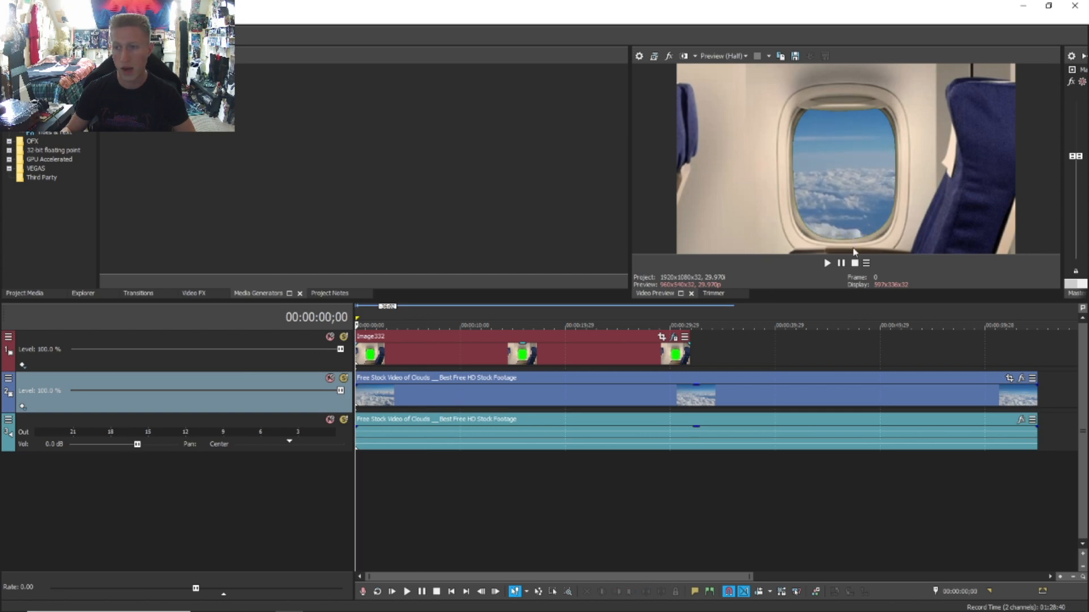
pyautogui.hotkey('ctrl', 'z')
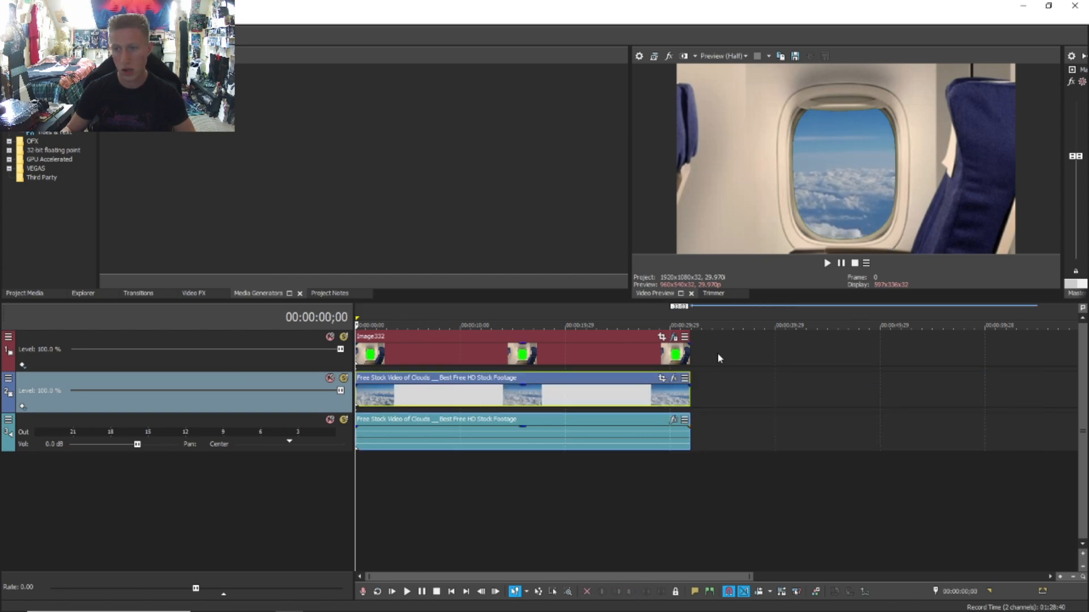
# Step: Insert a video track above the others and place 20250105_184024.mp4 at its start
pyautogui.rightClick(717, 353)
pyautogui.click(750, 229)
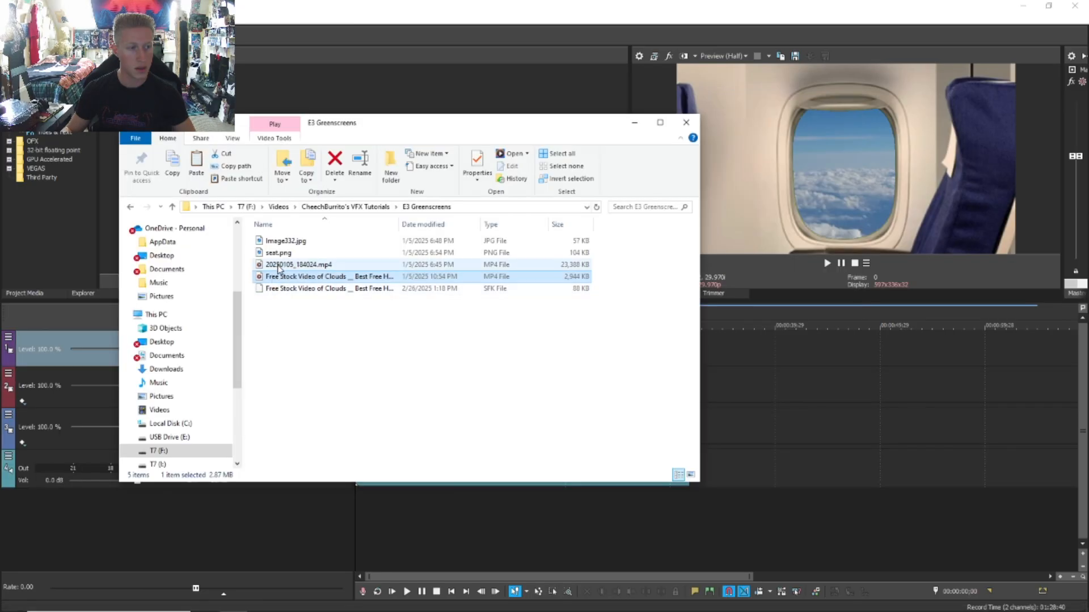
pyautogui.moveTo(279, 266); pyautogui.dragTo(363, 353)
pyautogui.click(635, 123)
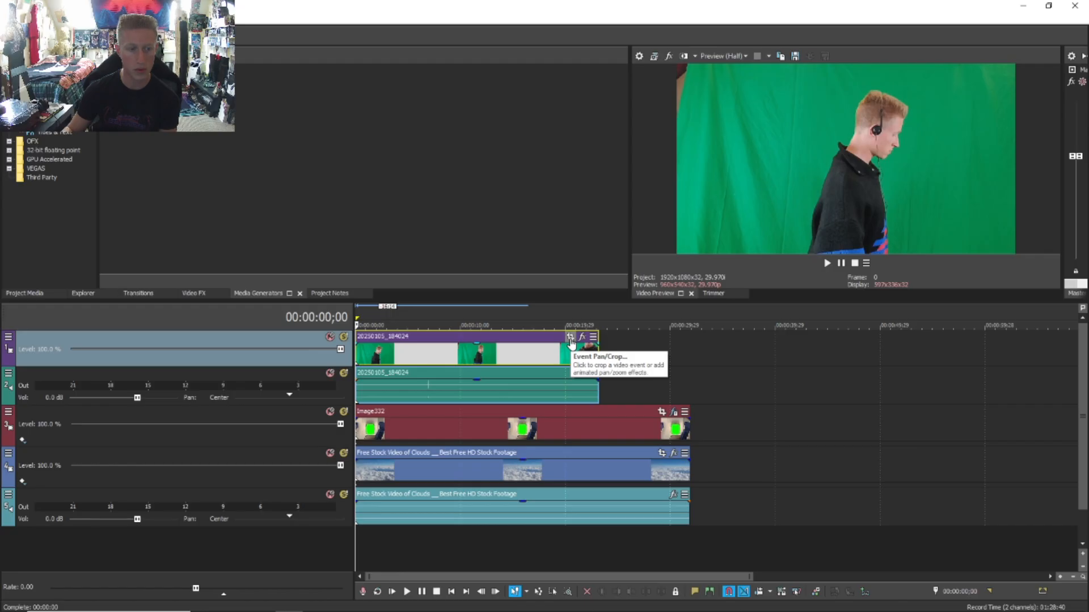
# Step: Draw a rectangular mask around the person in the green screen clip's Pan/Crop settings, spanning slightly beyond the frame's full height
pyautogui.click(570, 338)
pyautogui.moveTo(463, 51); pyautogui.dragTo(454, 36)
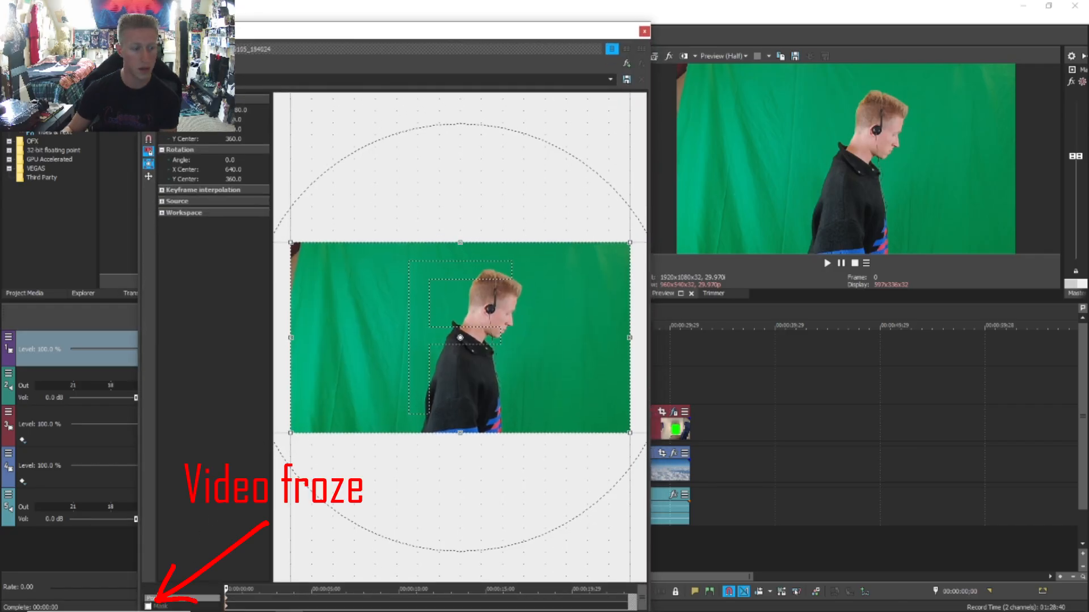
pyautogui.click(148, 606)
pyautogui.click(149, 165)
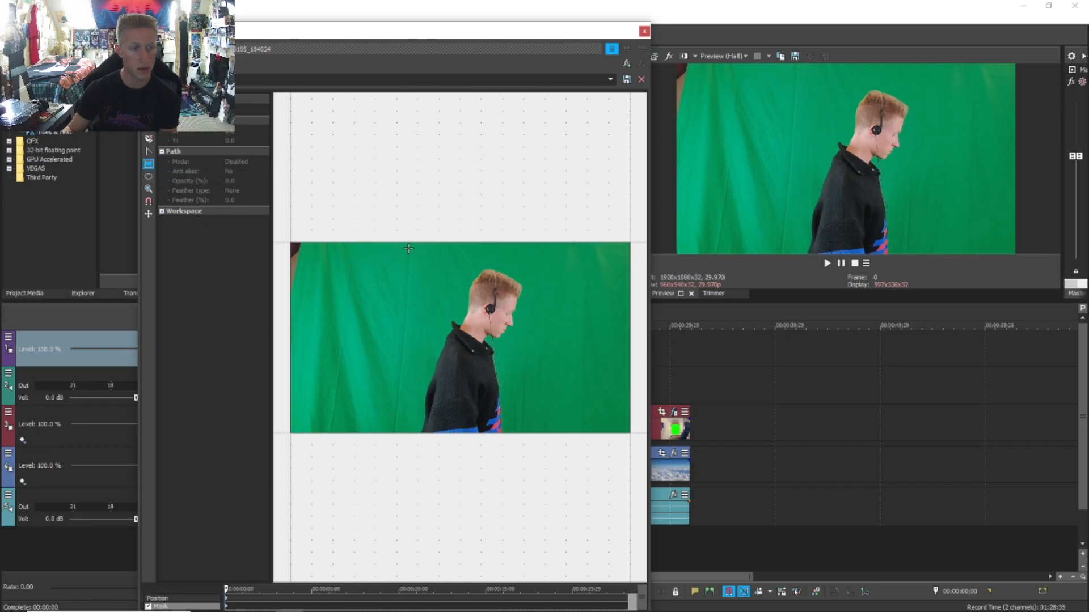
pyautogui.moveTo(389, 239); pyautogui.dragTo(538, 457)
pyautogui.moveTo(388, 347); pyautogui.dragTo(398, 348)
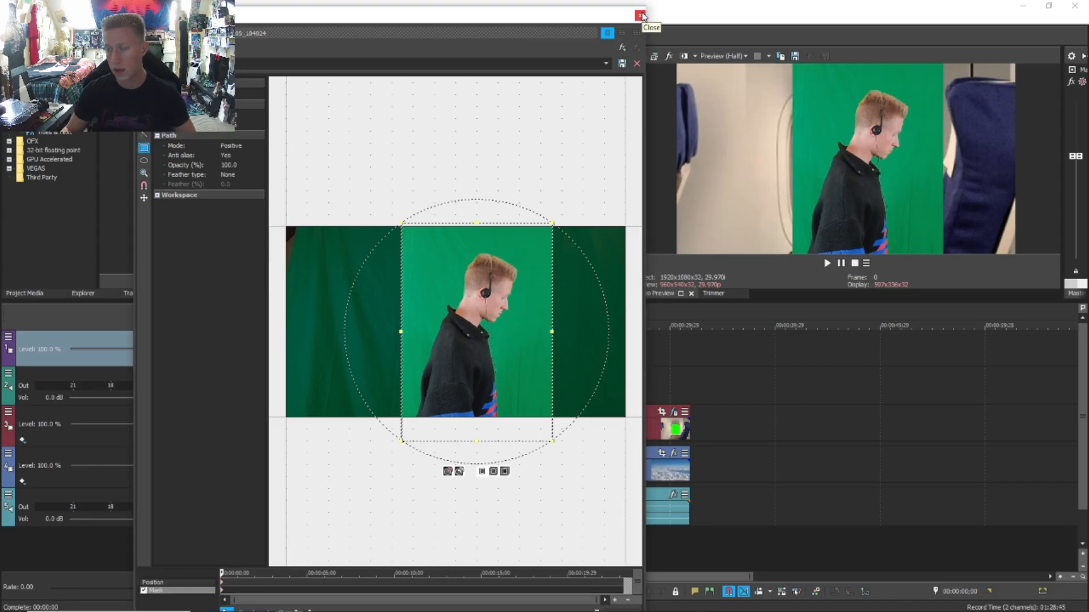
pyautogui.click(641, 15)
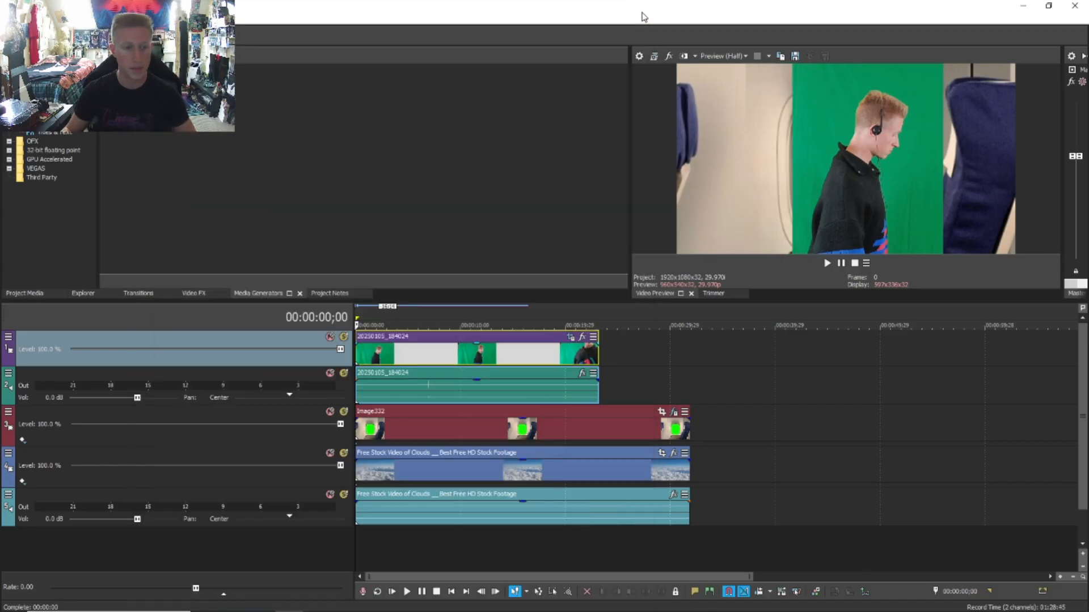
# Step: Flip the green screen clip's track horizontally with Track Motion
pyautogui.click(8, 337)
pyautogui.click(26, 363)
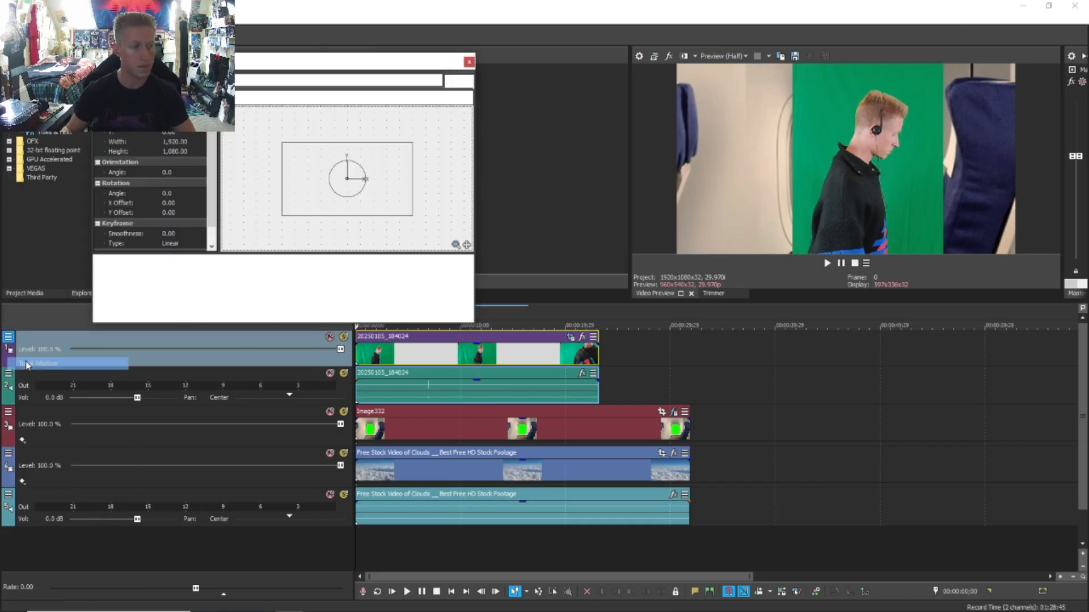
pyautogui.rightClick(321, 196)
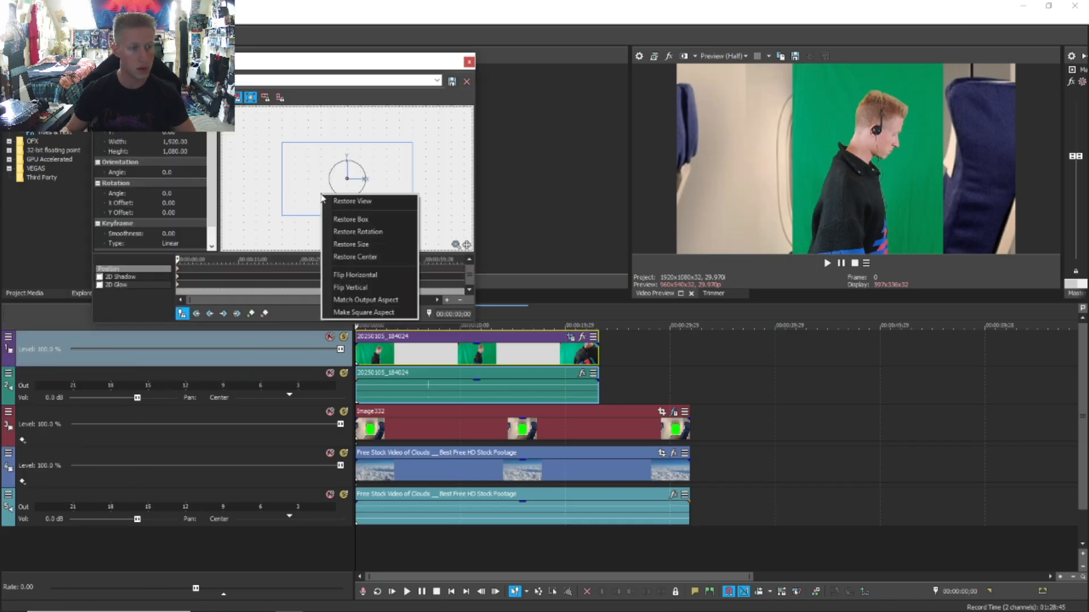
pyautogui.click(352, 276)
pyautogui.press('Escape')
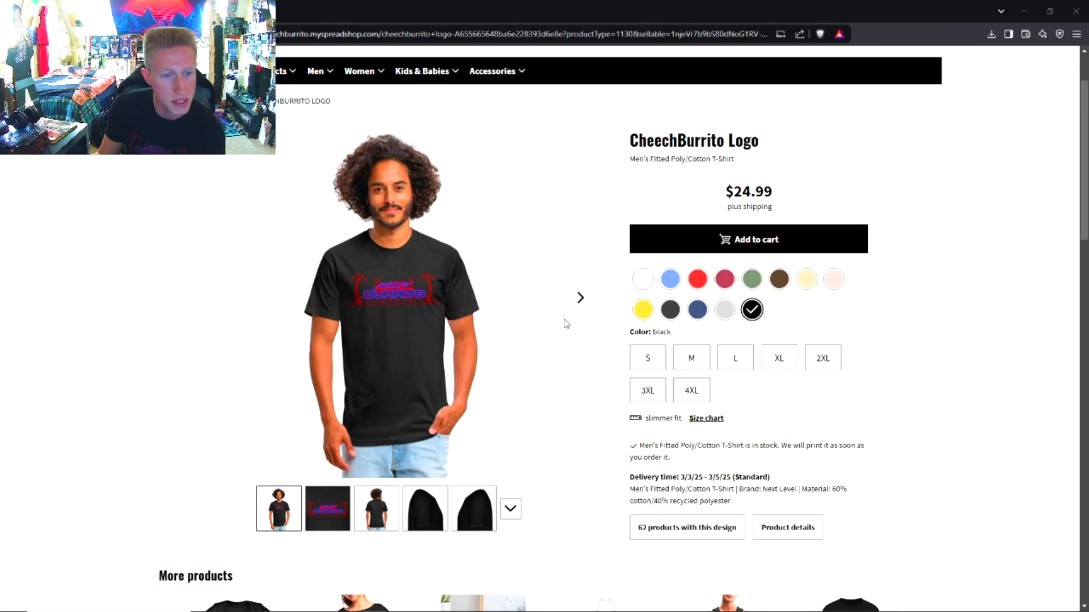
# Step: In the browser's merchandise shop, preview the CheechBurrito Logo T-shirt in heather gray and white
pyautogui.click(724, 309)
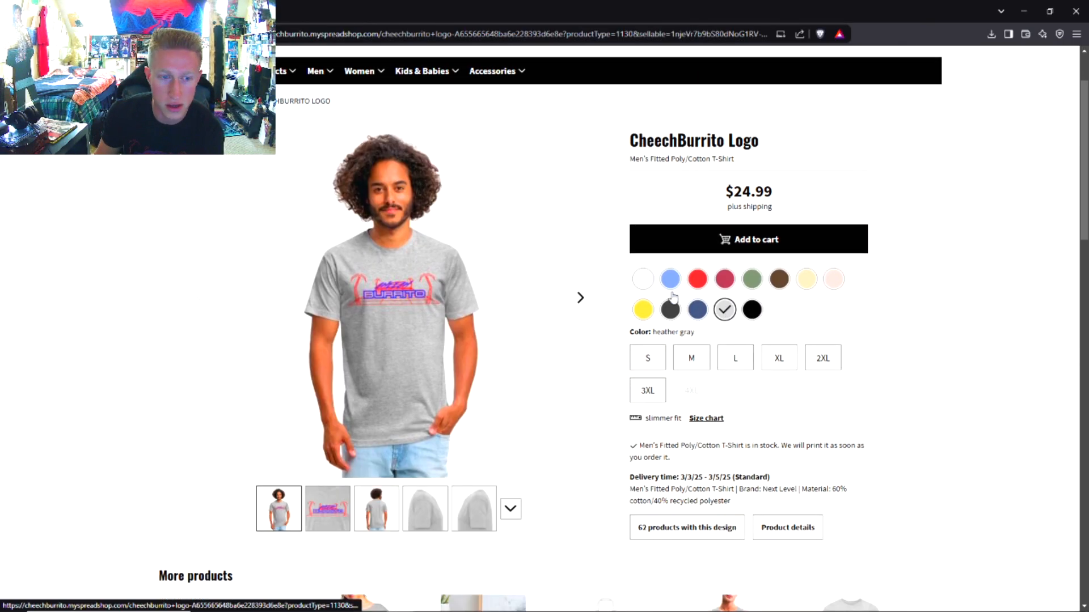
pyautogui.click(643, 278)
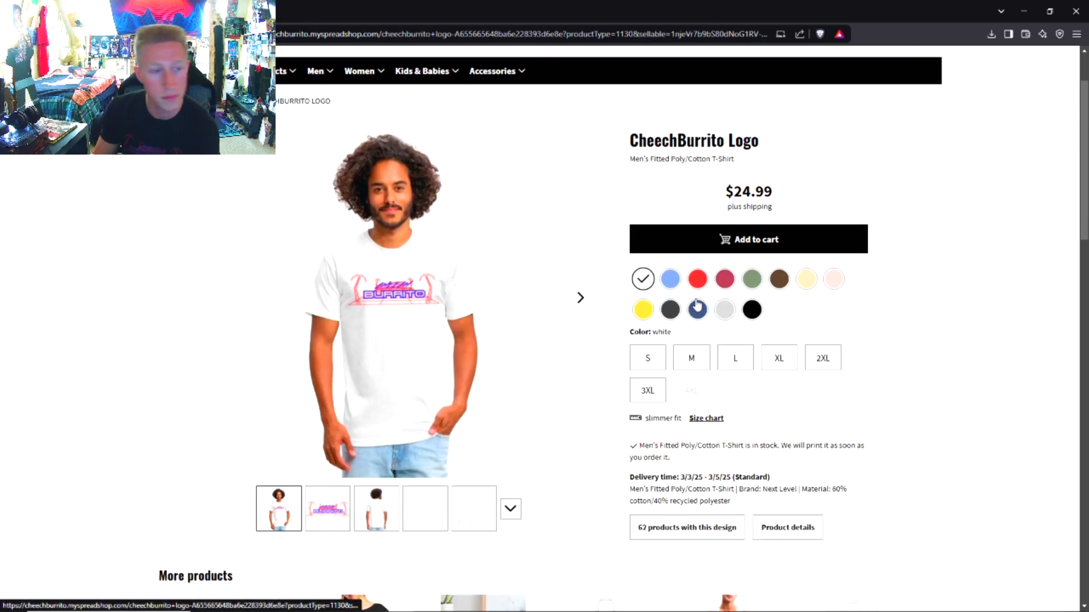
# Step: Preview the CheechBurrito Logo T-shirt in black
pyautogui.click(752, 309)
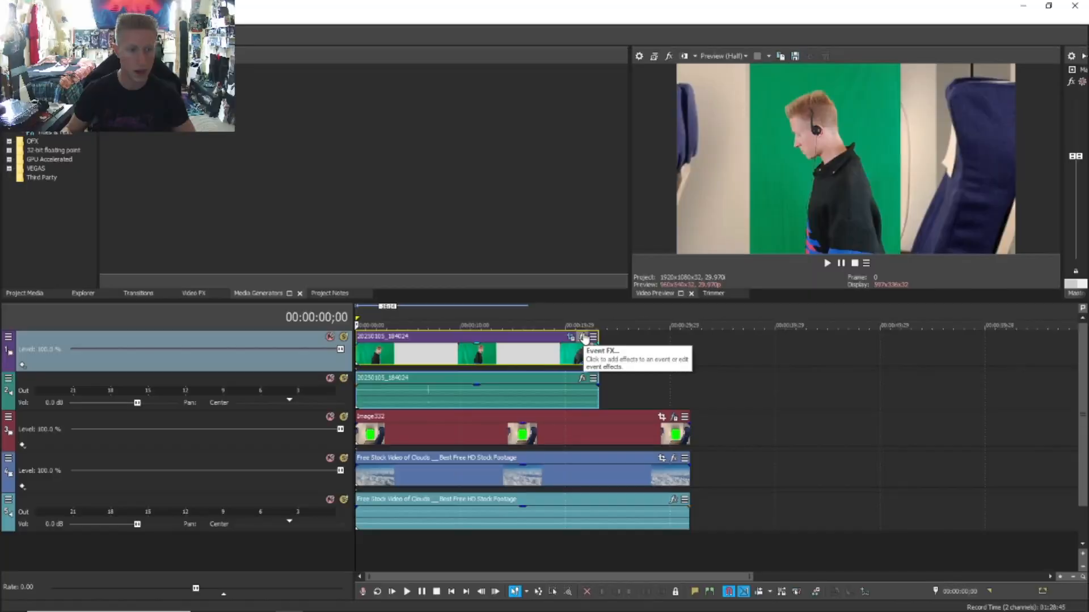
# Step: In VEGAS, add the VEGAS Chroma Keyer event effect to the green screen clip 20250105_184024
pyautogui.click(583, 333)
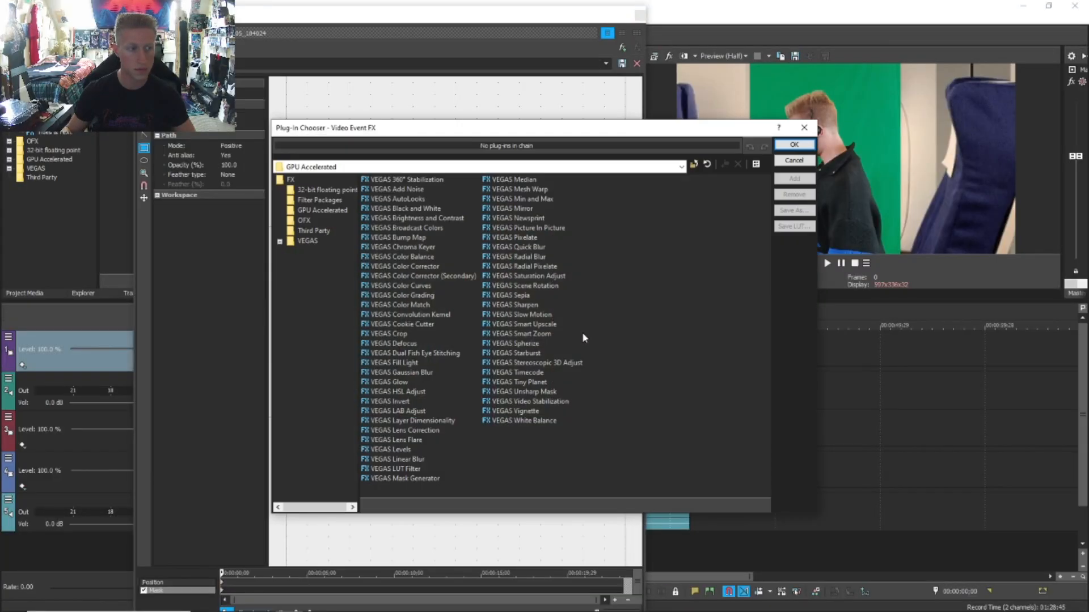
pyautogui.click(428, 248)
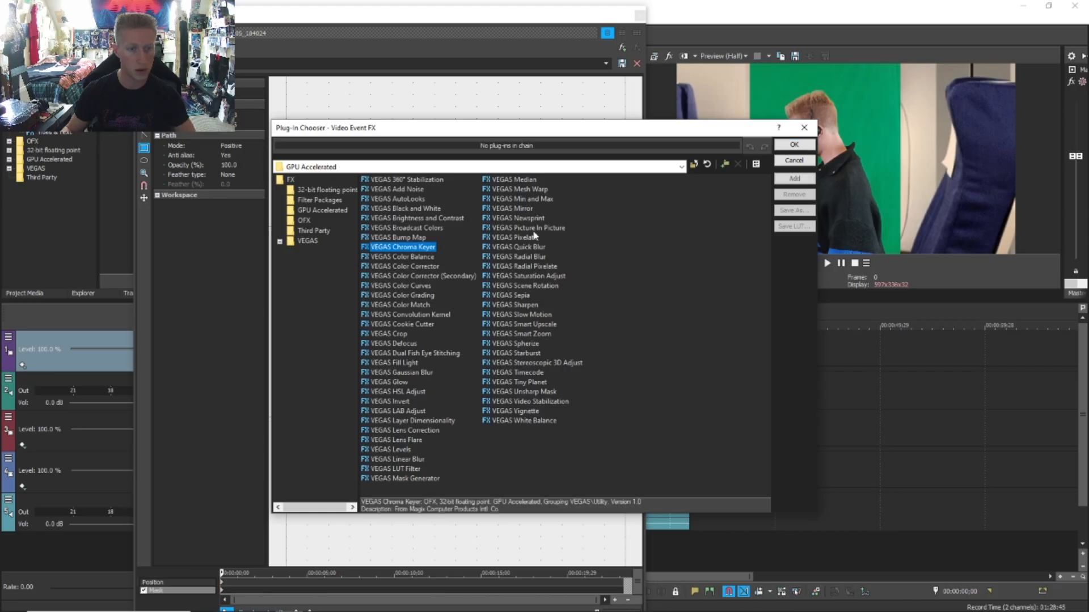
pyautogui.click(794, 179)
pyautogui.click(794, 145)
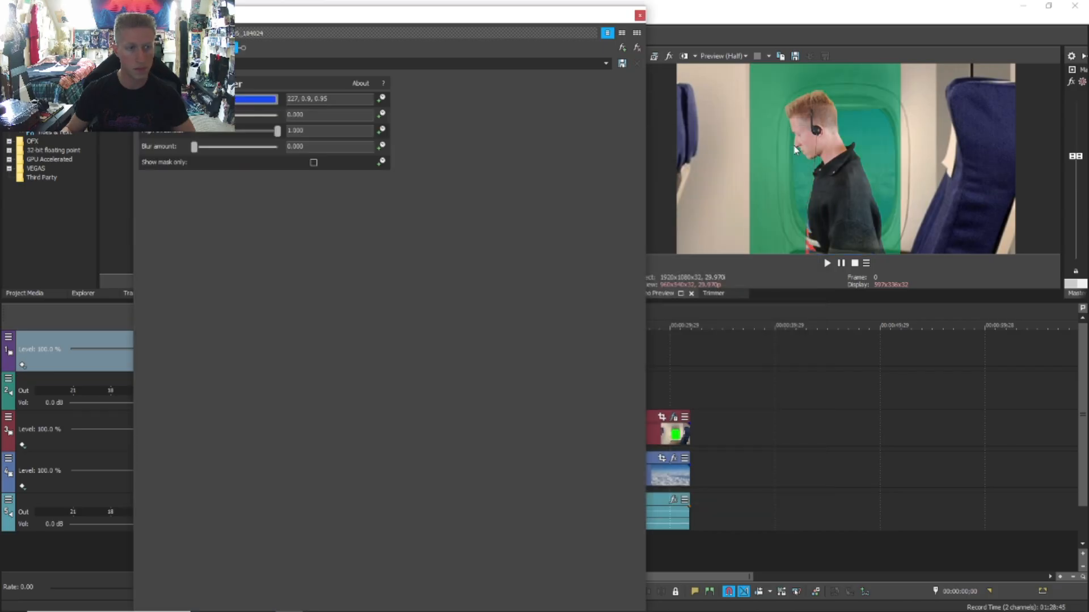
# Step: Set the Chroma Keyer color to green 116, 1.0, 1.0, low threshold to 0.782, high threshold to 0.687 and blur amount to 0.027
pyautogui.click(253, 108)
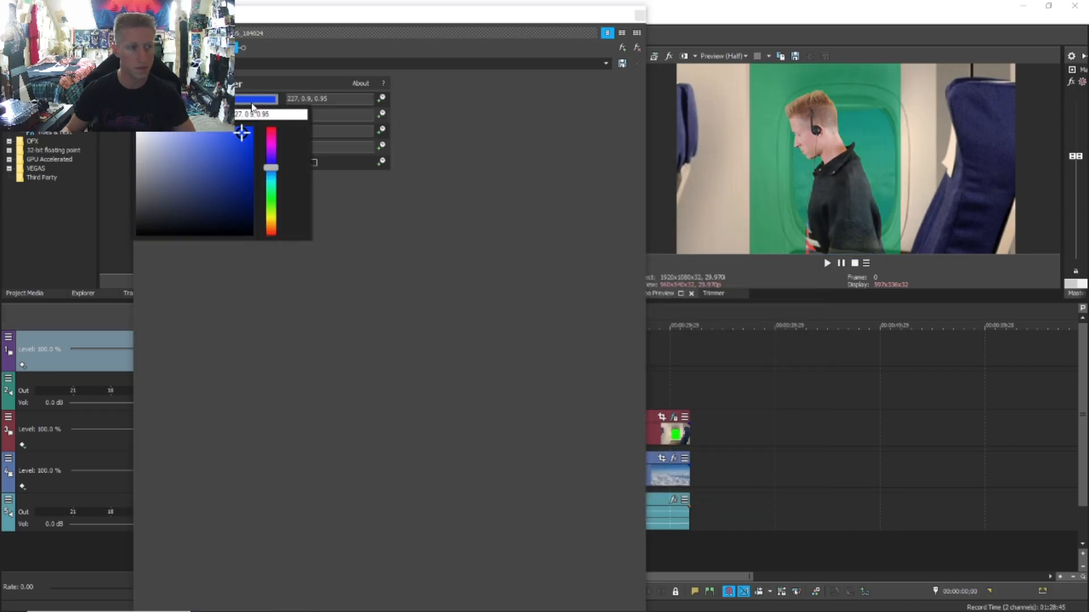
pyautogui.click(272, 197)
pyautogui.moveTo(247, 134); pyautogui.dragTo(252, 128)
pyautogui.moveTo(271, 202); pyautogui.dragTo(273, 198)
pyautogui.click(353, 210)
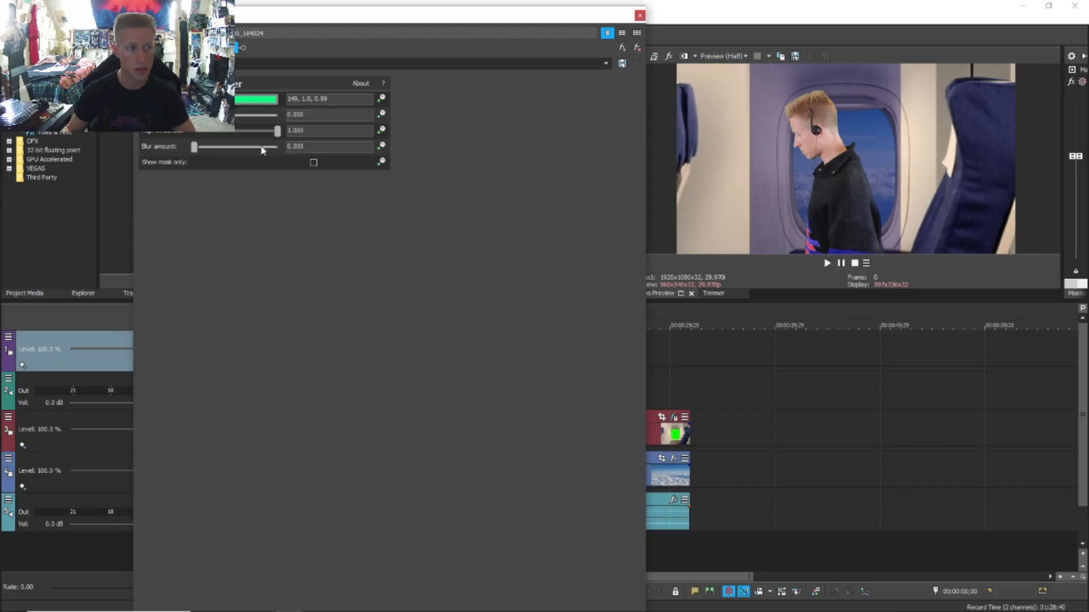
pyautogui.moveTo(198, 115); pyautogui.dragTo(241, 116)
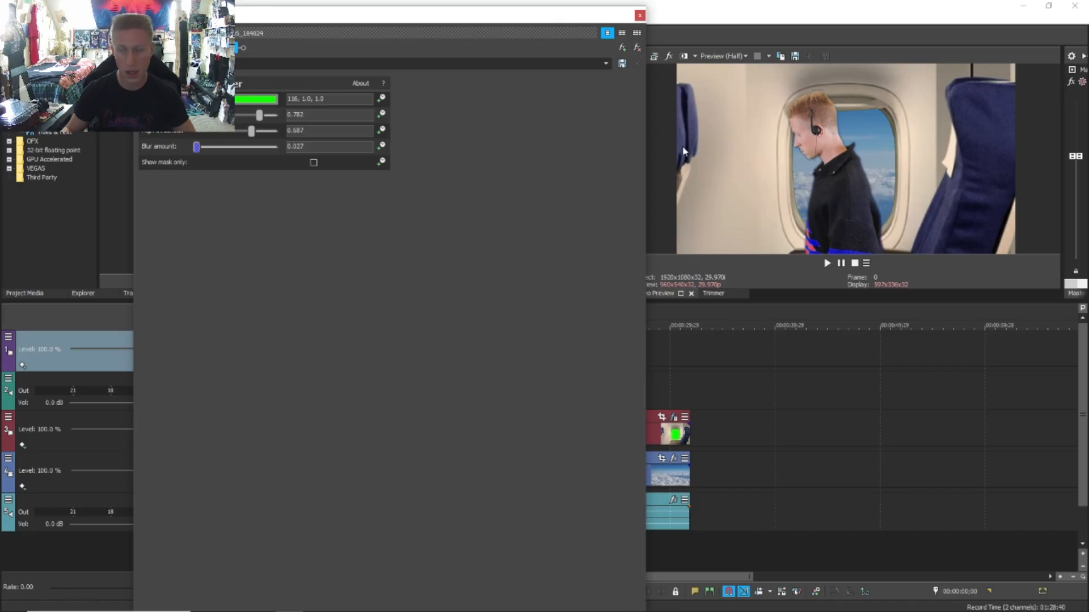
# Step: With Track Motion on the green screen clip's track, move the person in front of the right-hand airplane seat and enlarge them slightly
pyautogui.click(8, 337)
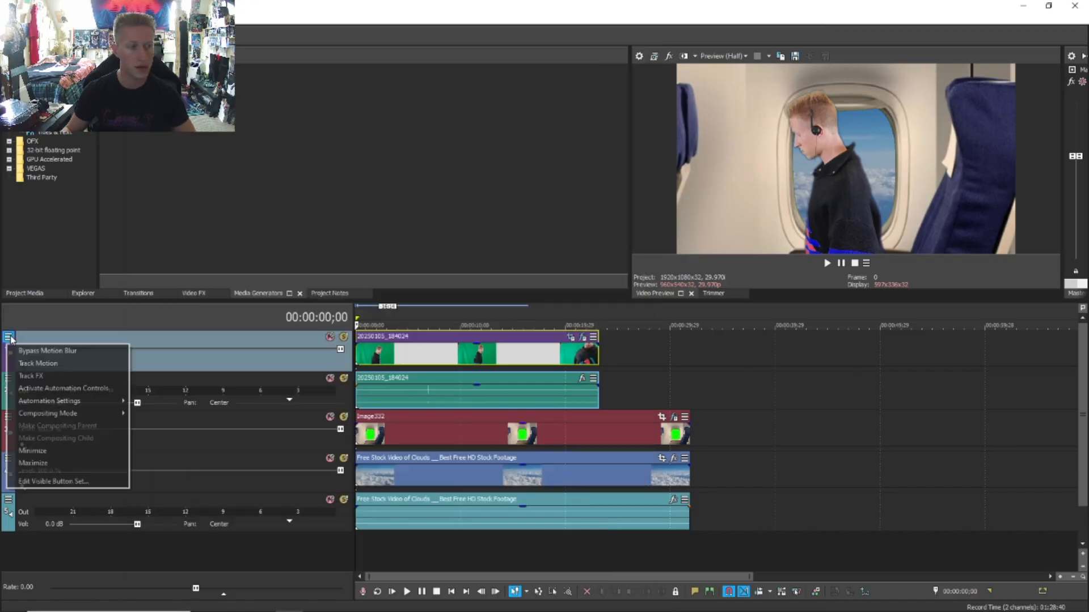
pyautogui.click(22, 363)
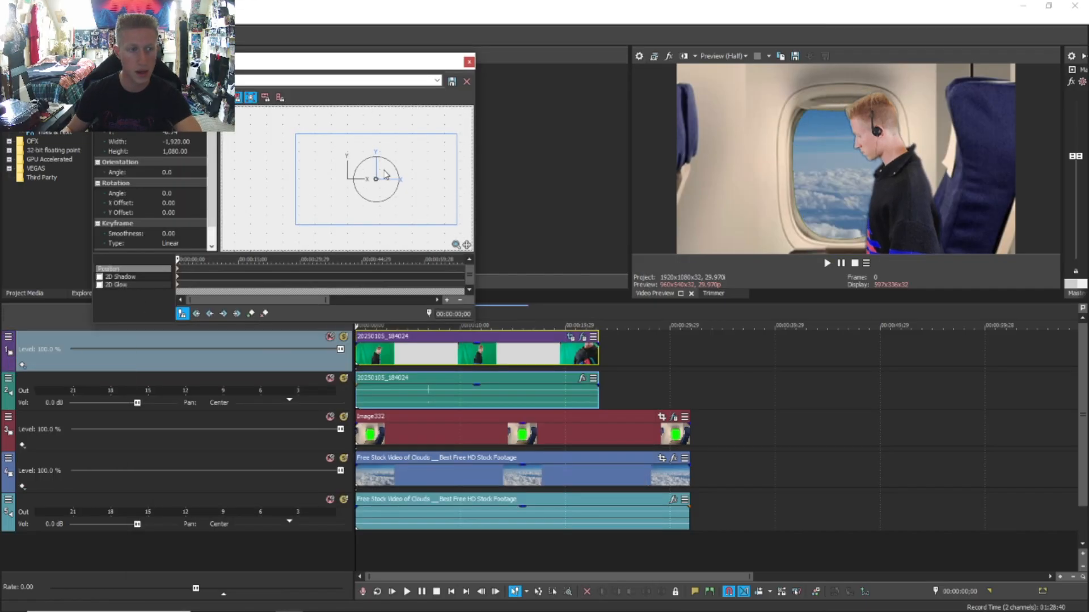
pyautogui.moveTo(304, 137); pyautogui.dragTo(302, 107)
pyautogui.click(469, 61)
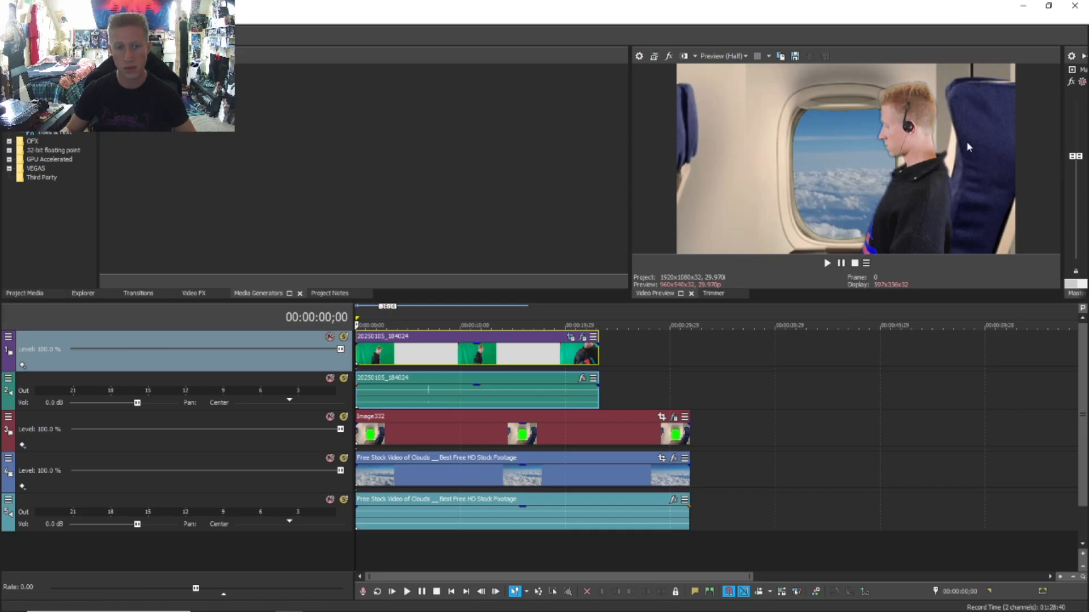
pyautogui.moveTo(544, 346); pyautogui.dragTo(548, 414)
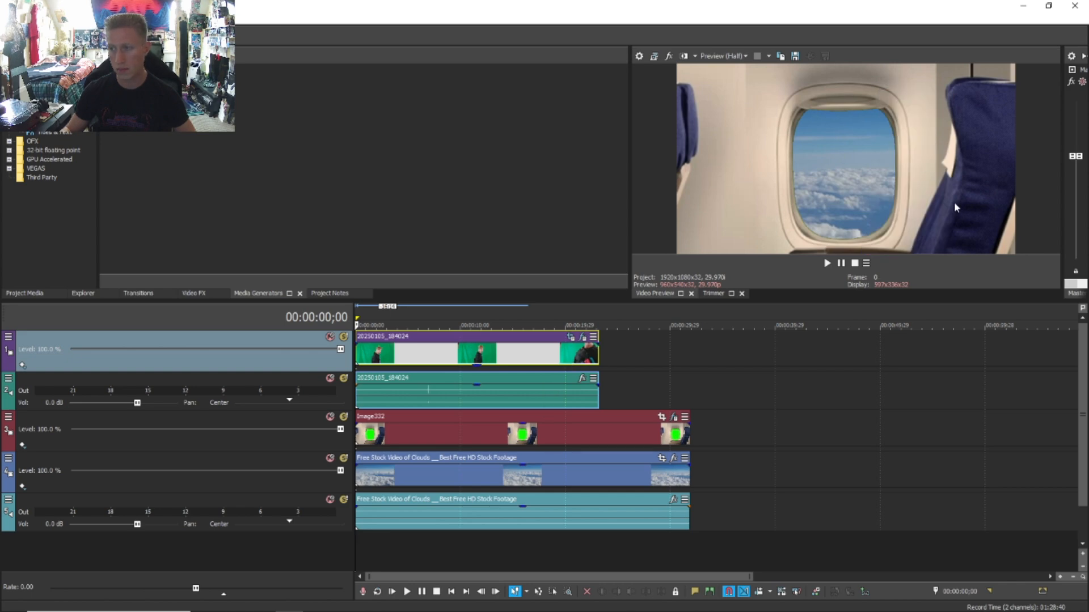
pyautogui.click(796, 57)
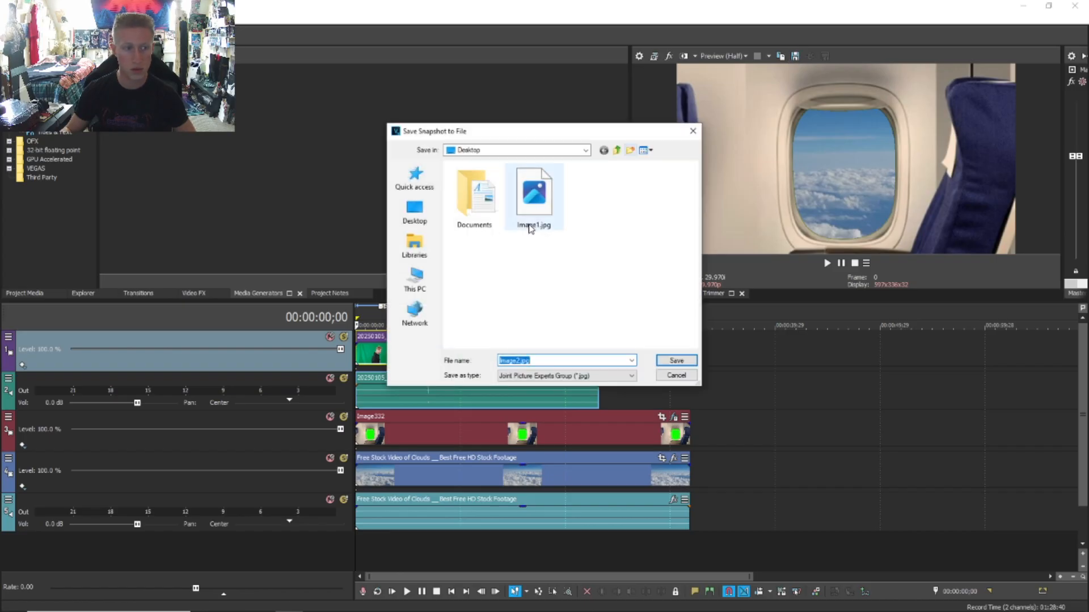
pyautogui.click(693, 132)
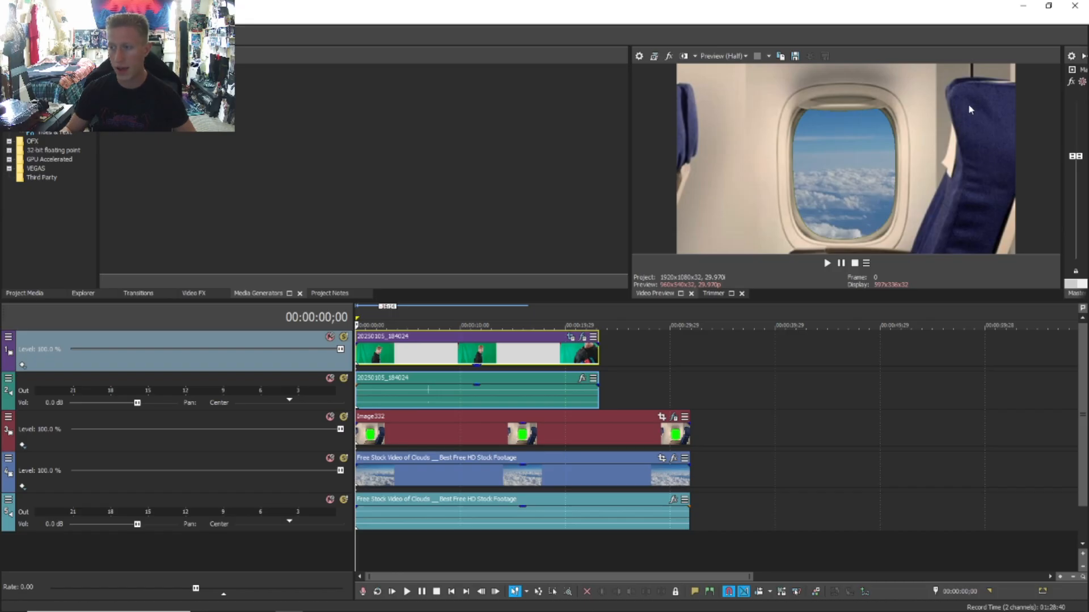
pyautogui.moveTo(477, 364); pyautogui.dragTo(498, 317)
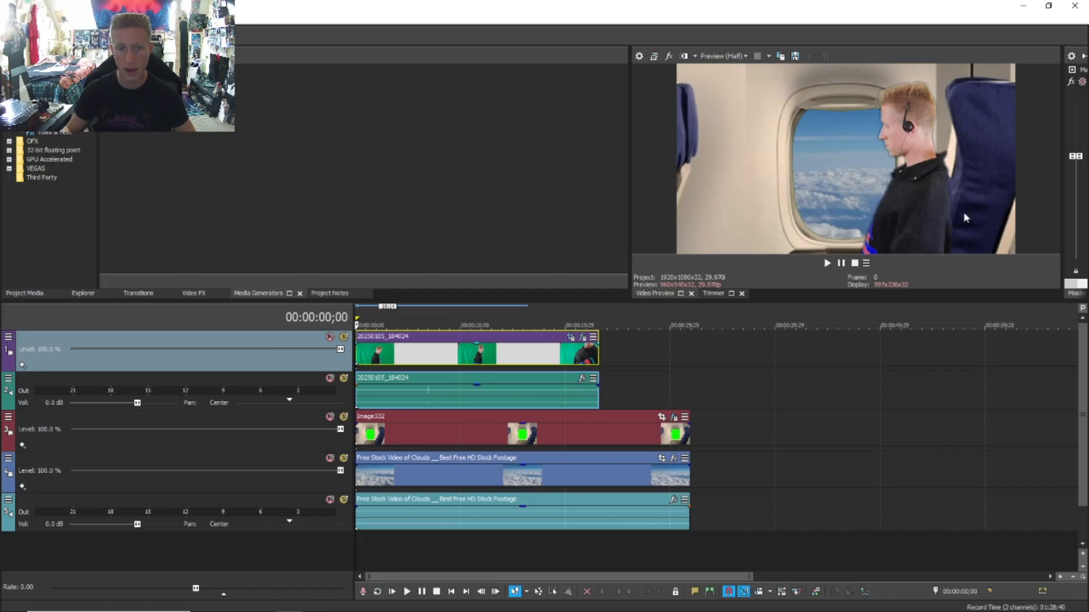
# Step: Insert a video track above the others and place the seat image at its start, spanning the green screen clip's length
pyautogui.rightClick(670, 351)
pyautogui.click(684, 486)
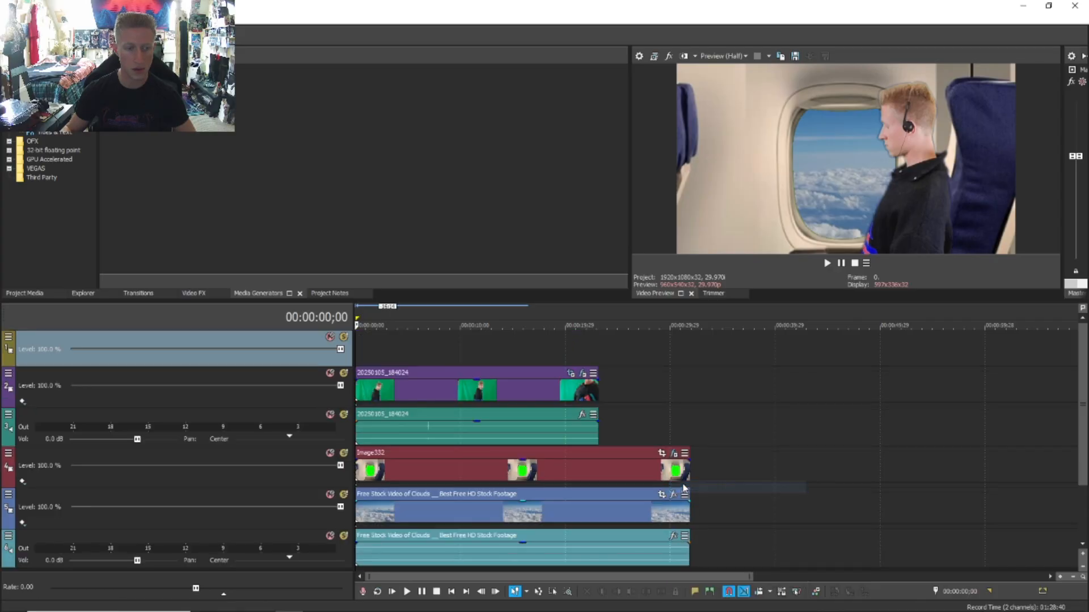
pyautogui.hotkey('alt', 'Tab')
pyautogui.moveTo(510, 253); pyautogui.dragTo(357, 347)
pyautogui.scroll(4, 439, 346)
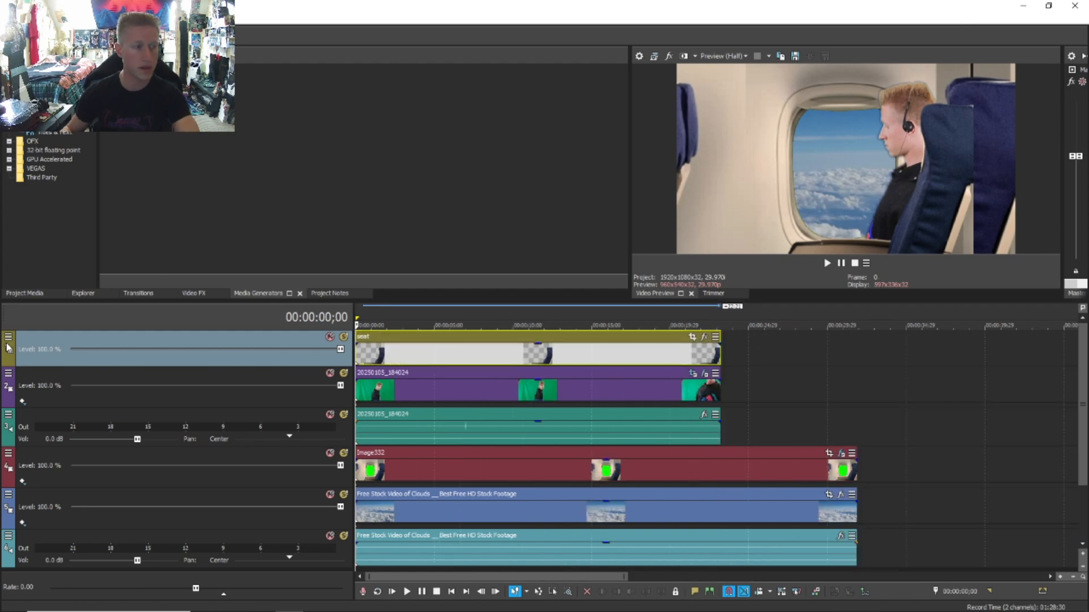
# Step: Align the seat image over the cabin's right-hand seat with Track Motion and play the first 6 seconds of the composite
pyautogui.rightClick(8, 347)
pyautogui.click(39, 356)
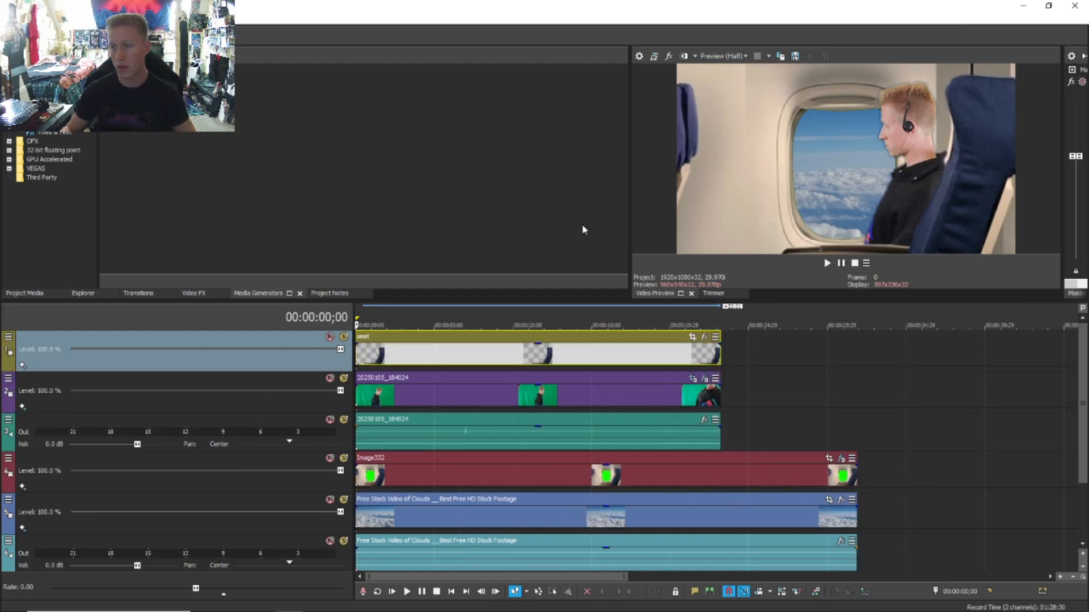
pyautogui.click(827, 263)
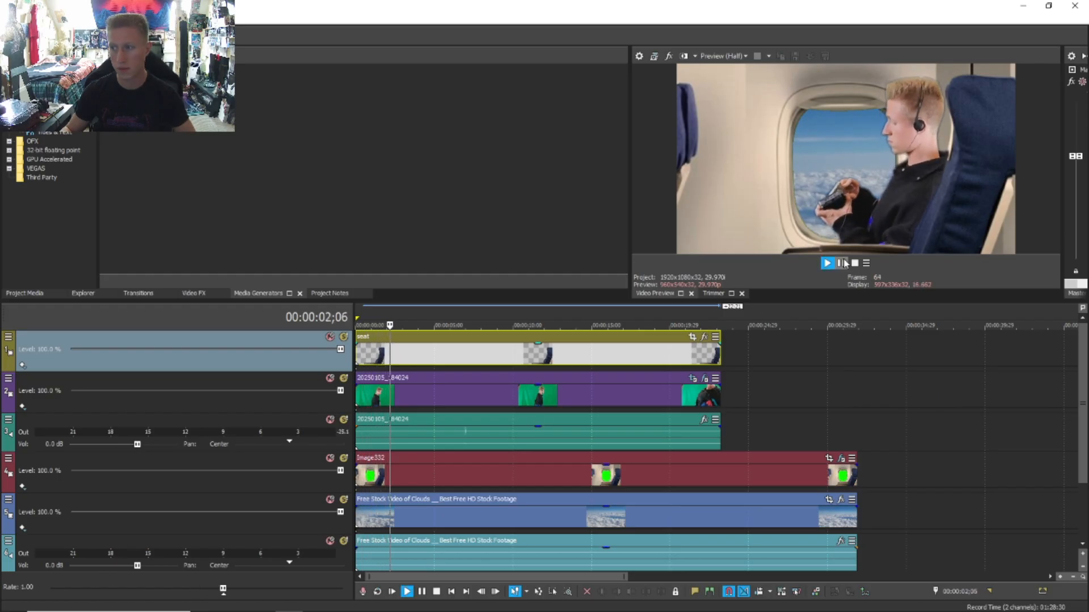
pyautogui.click(842, 263)
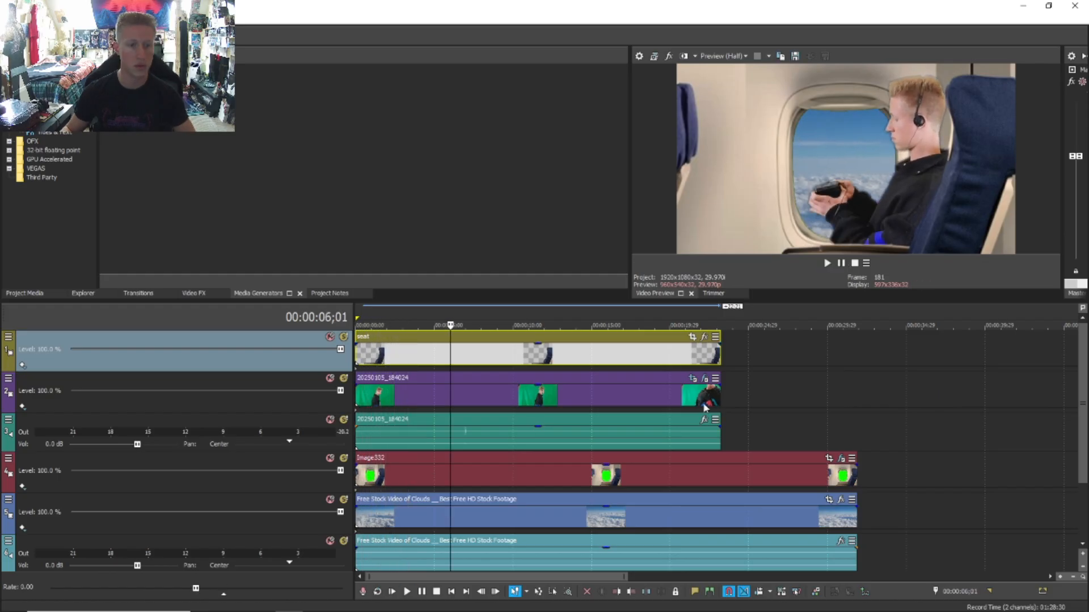
# Step: Add the VEGAS Color Corrector after the Chroma Keyer in the green screen clip's effect chain
pyautogui.click(704, 380)
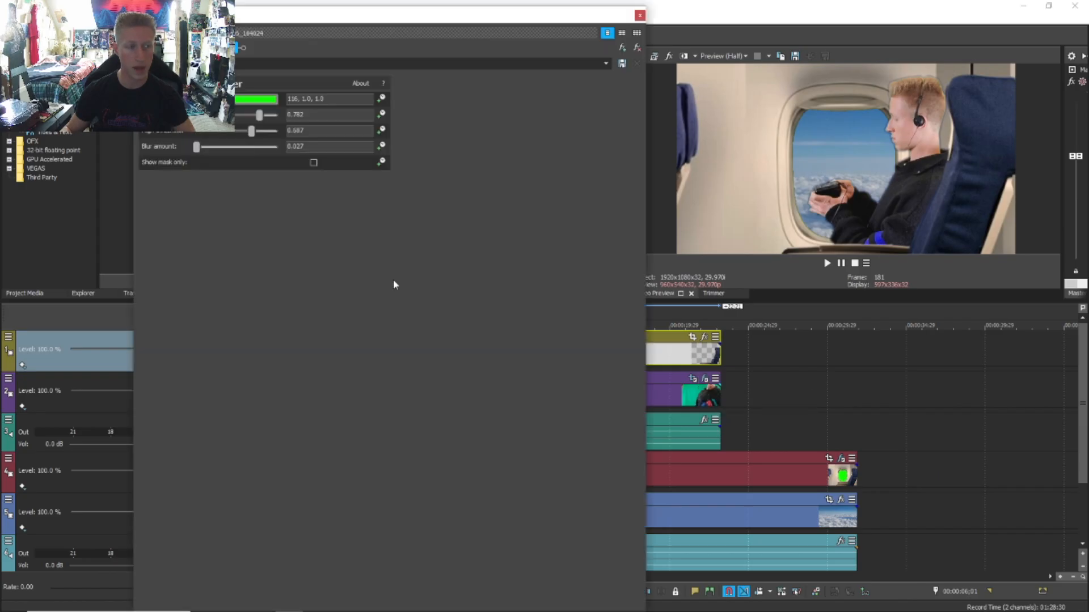
pyautogui.click(623, 48)
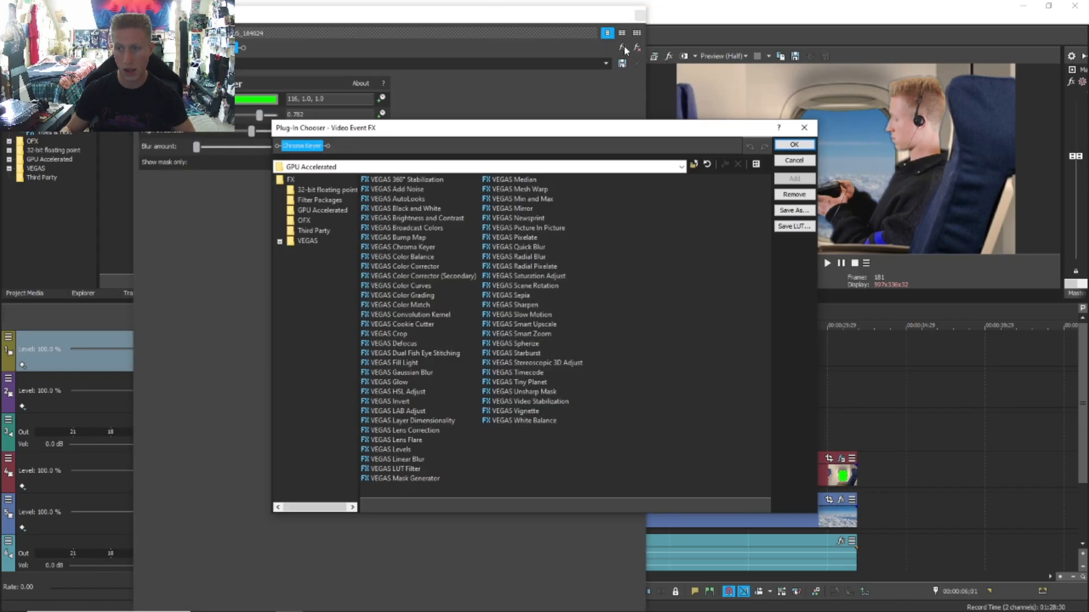
pyautogui.click(413, 269)
pyautogui.doubleClick(404, 267)
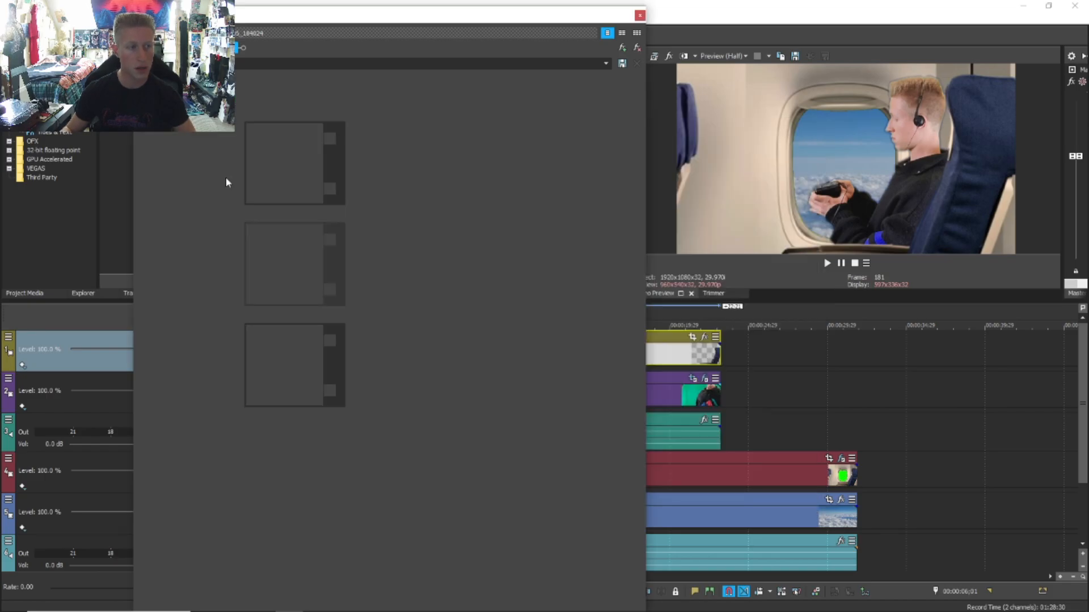
# Step: Set Color Corrector gamma to about 1.306, gain 0.939, high tint about 294, 0.24 and mid about 125, 0.35, and play the result
pyautogui.moveTo(229, 448)
pyautogui.mouseDown()
pyautogui.moveTo(242, 433)
pyautogui.moveTo(222, 450)
pyautogui.mouseUp()
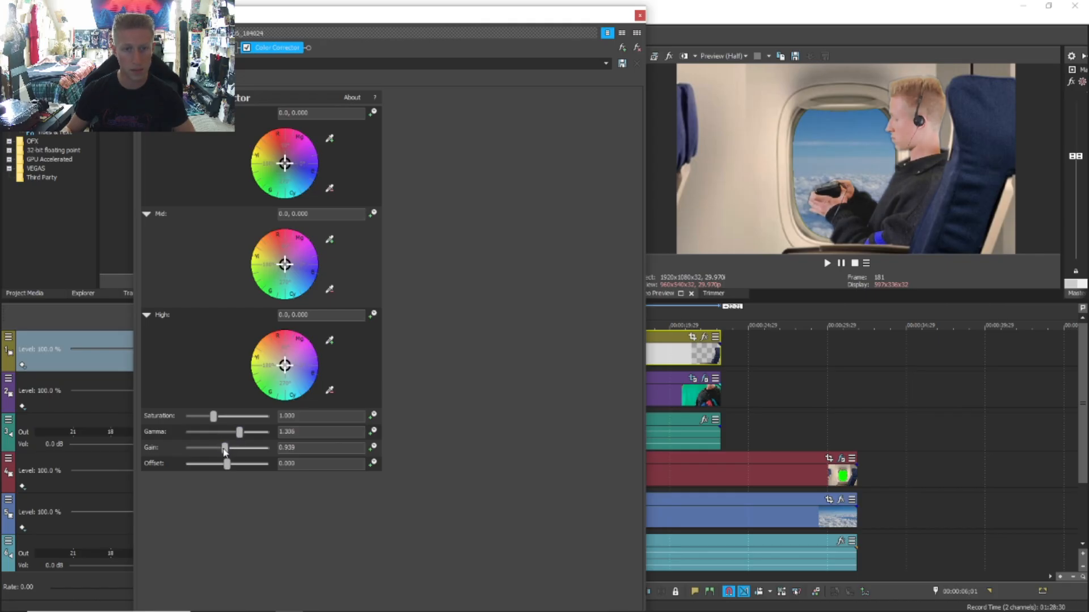
pyautogui.moveTo(286, 370); pyautogui.dragTo(289, 373)
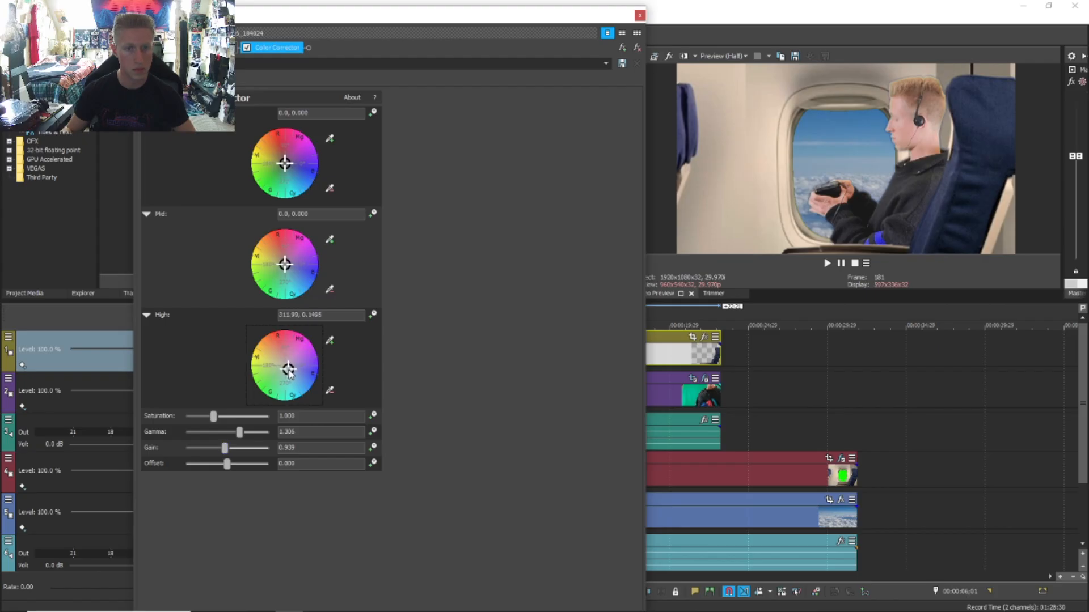
pyautogui.moveTo(285, 266); pyautogui.dragTo(278, 256)
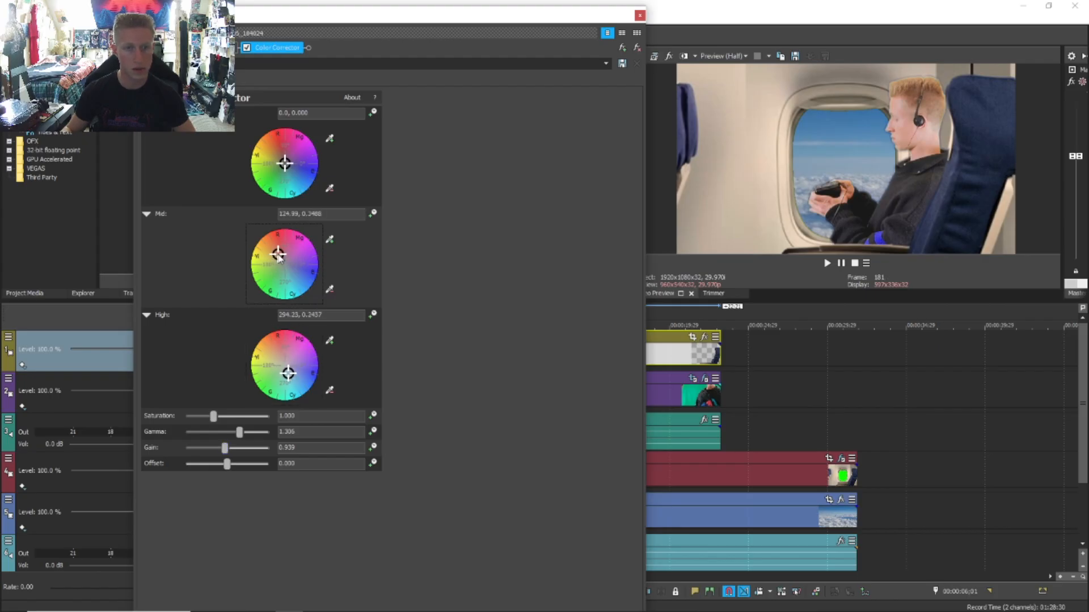
pyautogui.click(827, 264)
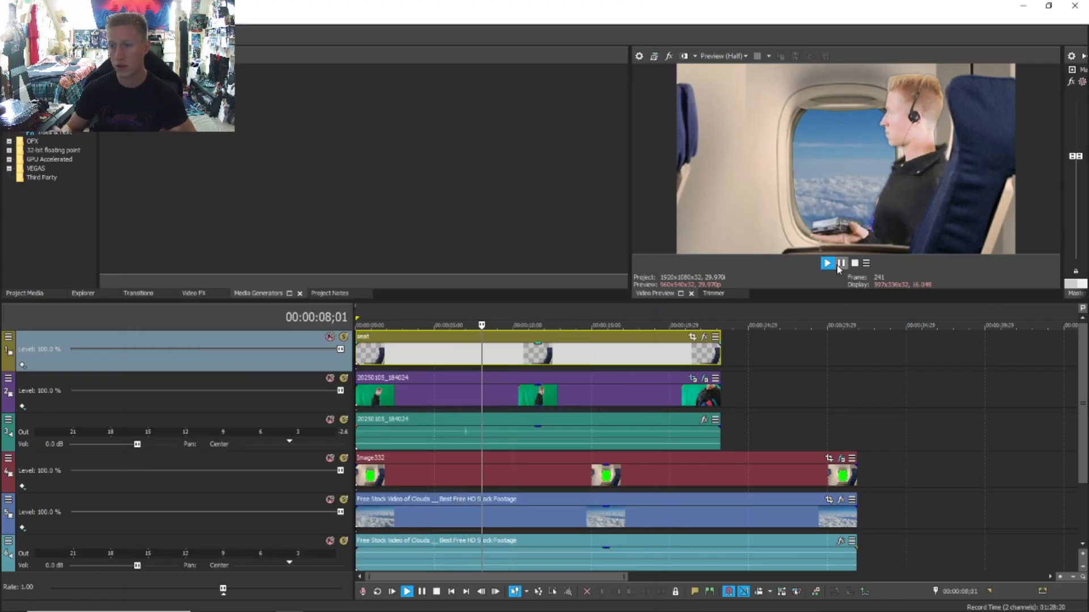